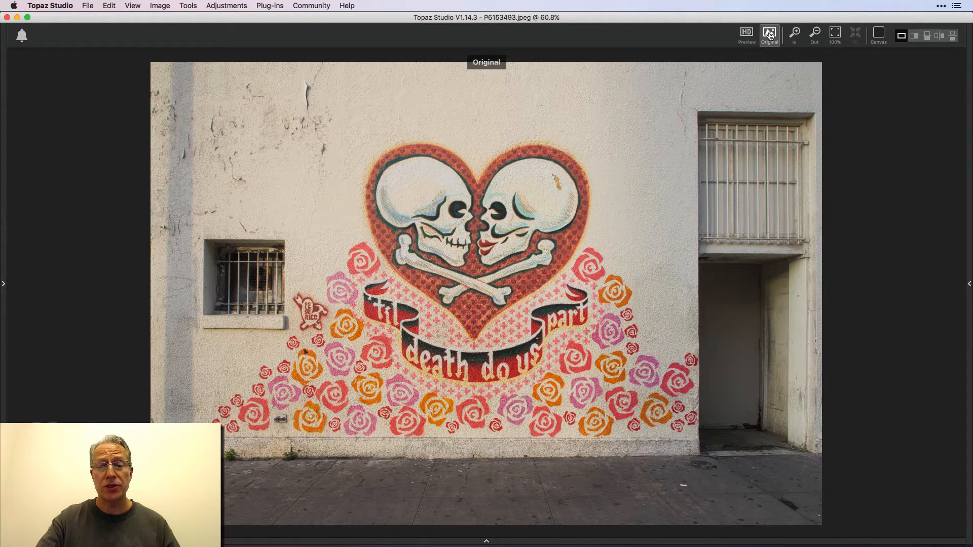
Compare the edited mural photo with its original version.
{"action": "left_click", "coordinate": [769, 34]}
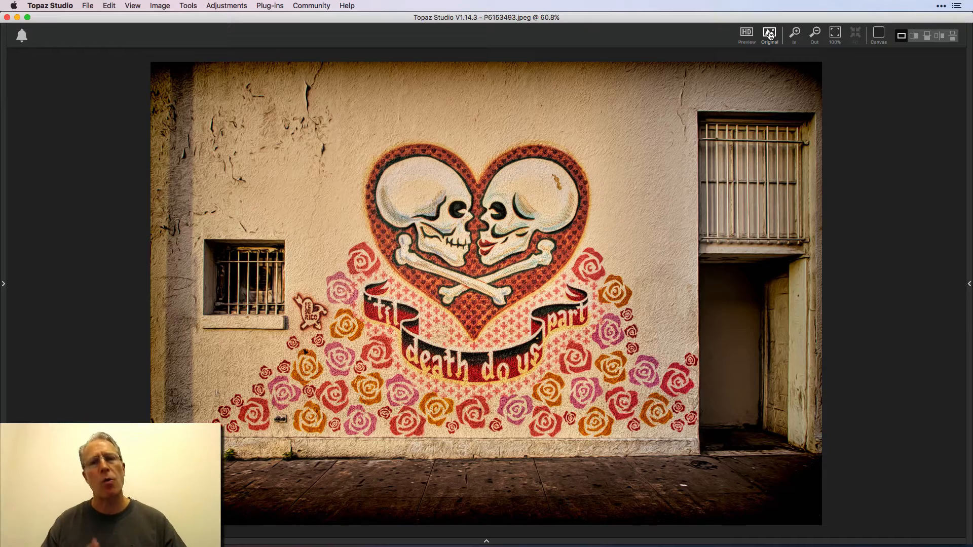
{"action": "left_click", "coordinate": [770, 34]}
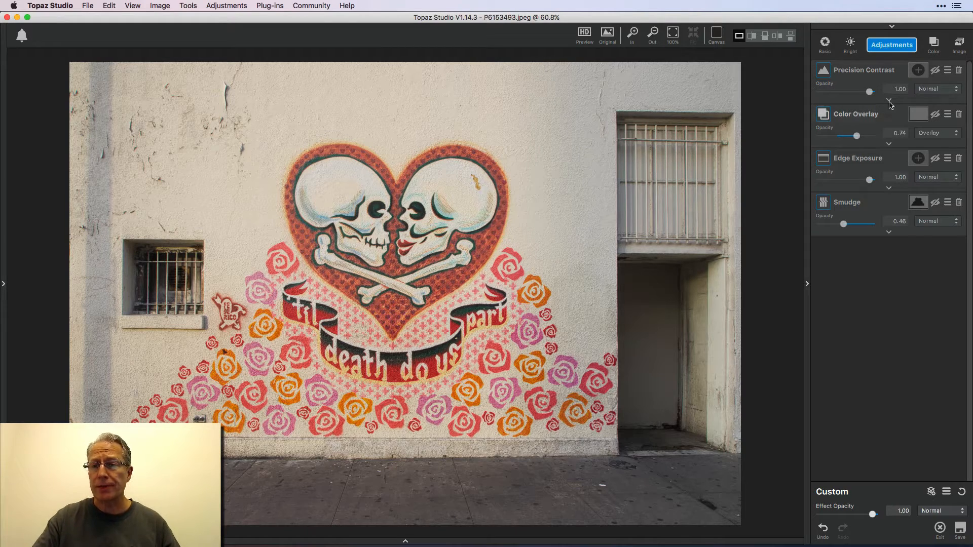
Enable the Precision Contrast adjustment, review its settings and compare the photo with and without it.
{"action": "left_click", "coordinate": [934, 69]}
{"action": "left_click", "coordinate": [889, 100]}
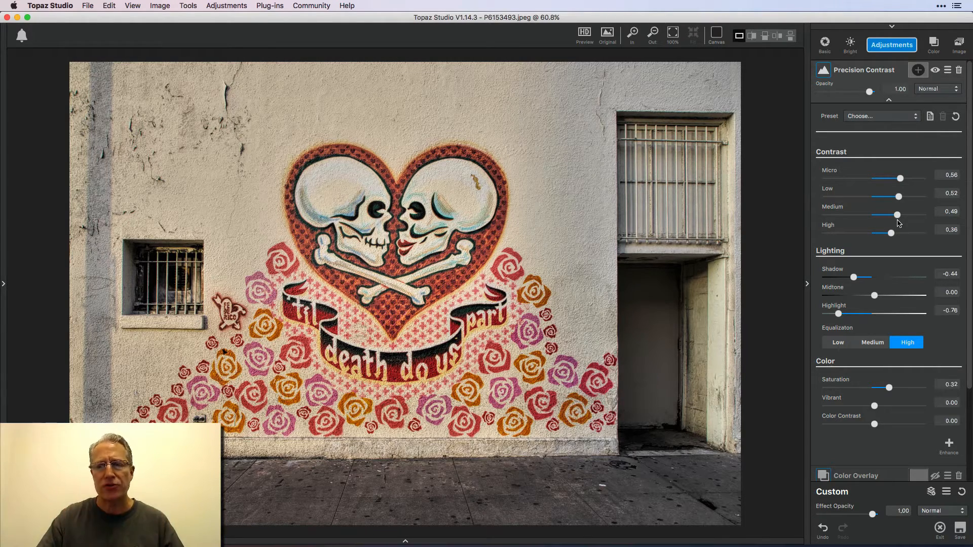
{"action": "left_click", "coordinate": [935, 71]}
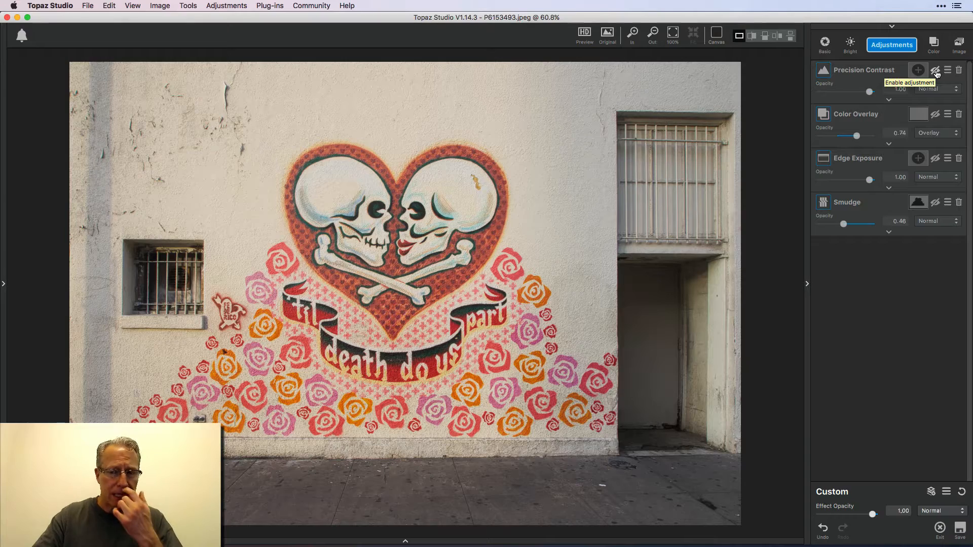
{"action": "left_click", "coordinate": [936, 71]}
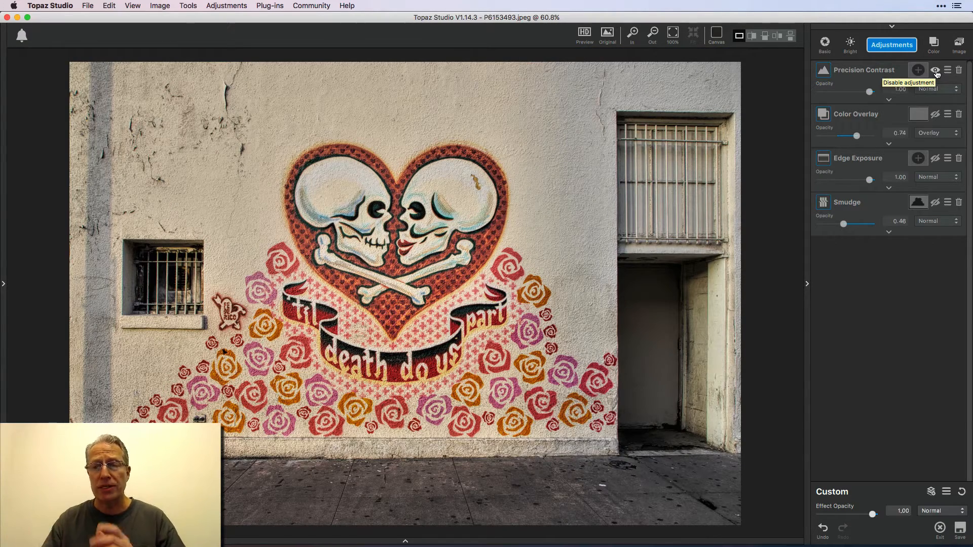
{"action": "left_click", "coordinate": [889, 100]}
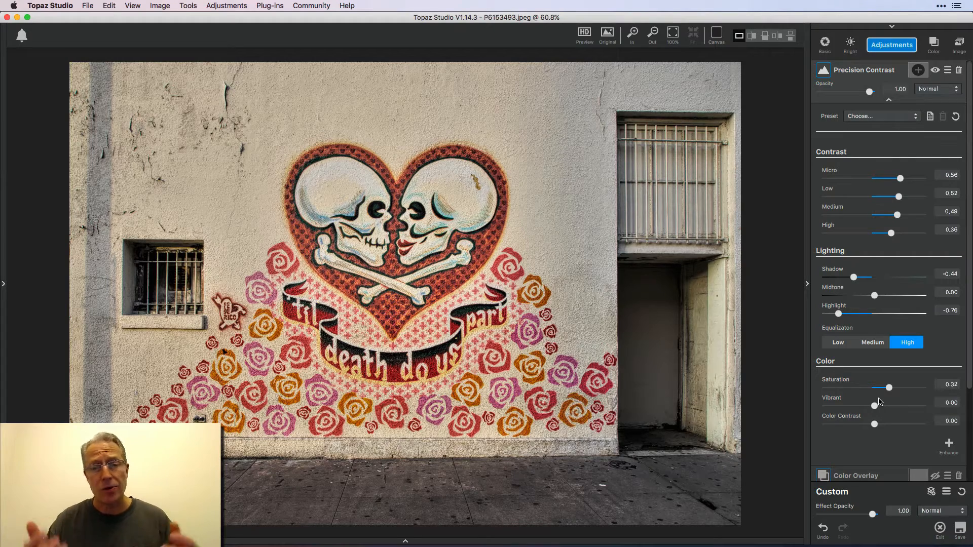
{"action": "left_click", "coordinate": [934, 71]}
{"action": "left_click", "coordinate": [935, 71]}
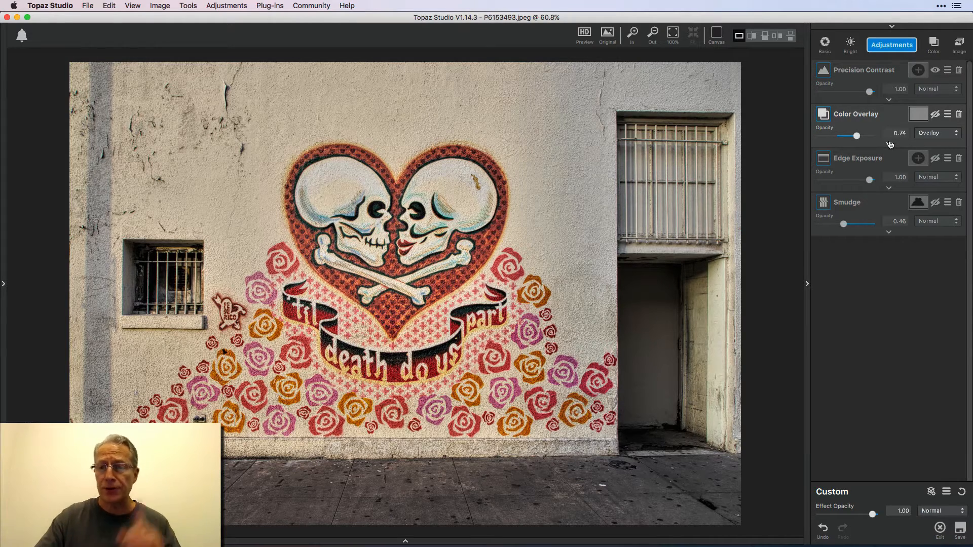
{"action": "left_click", "coordinate": [898, 49]}
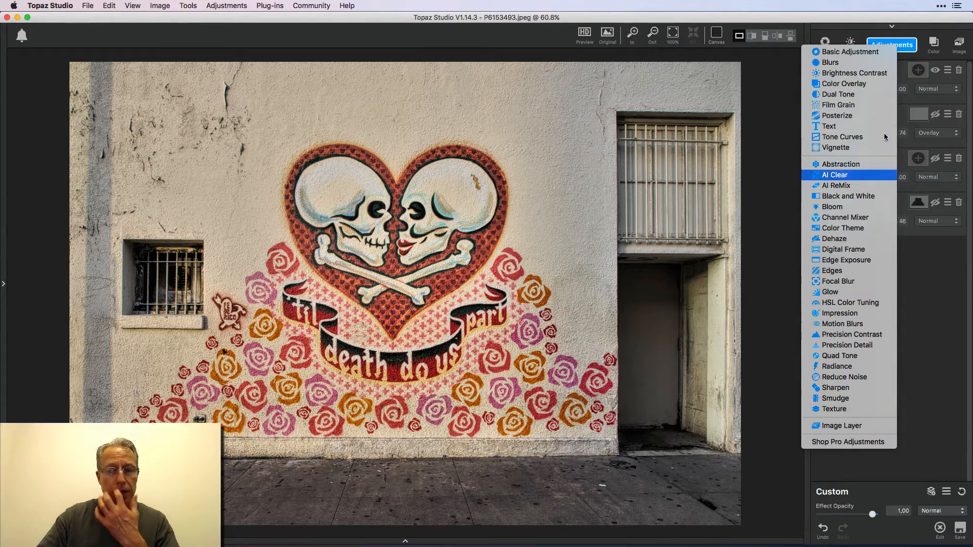
{"action": "left_click", "coordinate": [907, 43]}
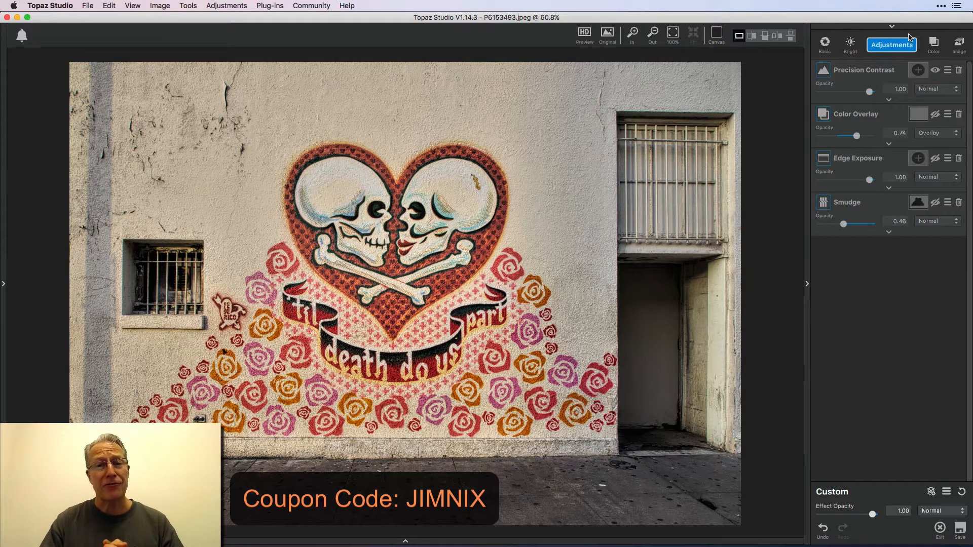
Enable the Color Overlay adjustment and preview its presets, such as Sepia Tint, without applying one.
{"action": "left_click", "coordinate": [935, 116]}
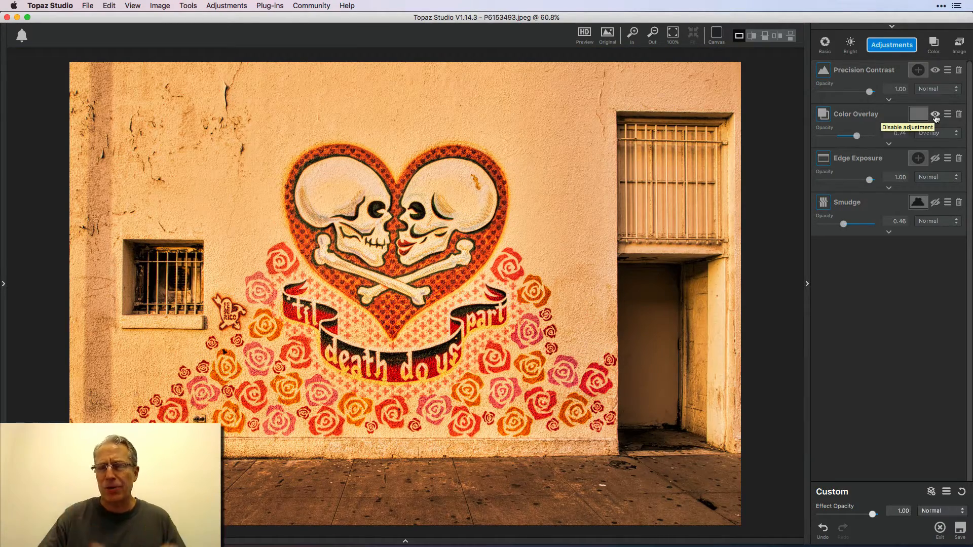
{"action": "left_click", "coordinate": [890, 144]}
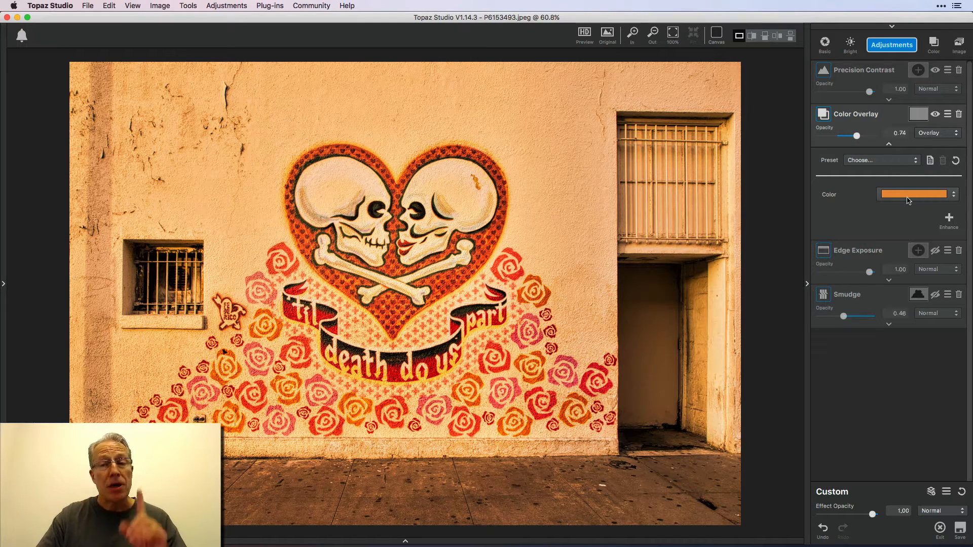
{"action": "left_click", "coordinate": [887, 162]}
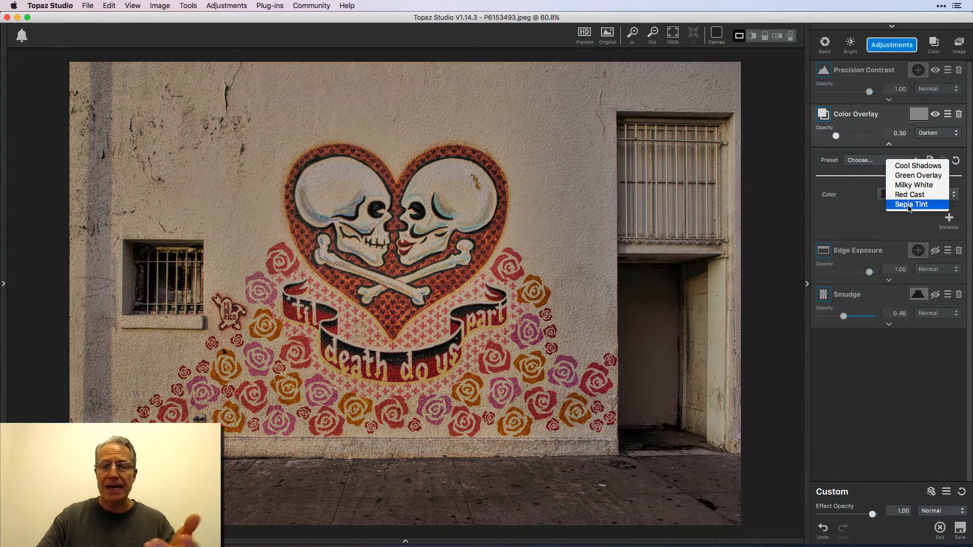
{"action": "left_click", "coordinate": [907, 207]}
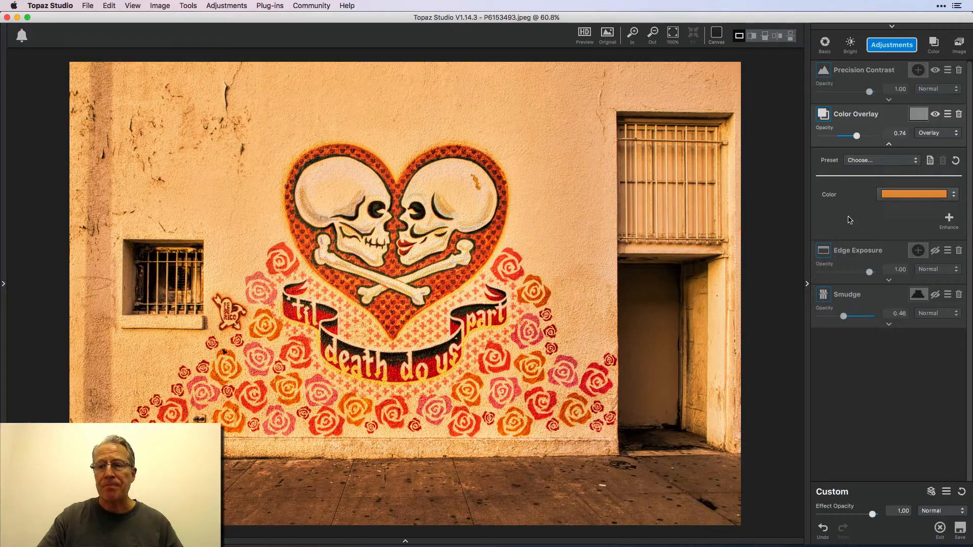
Raise the Color Overlay opacity to 1.00 and lighten its orange color slightly.
{"action": "left_click", "coordinate": [860, 137]}
{"action": "left_click_drag", "start_coordinate": [861, 137], "coordinate": [887, 140]}
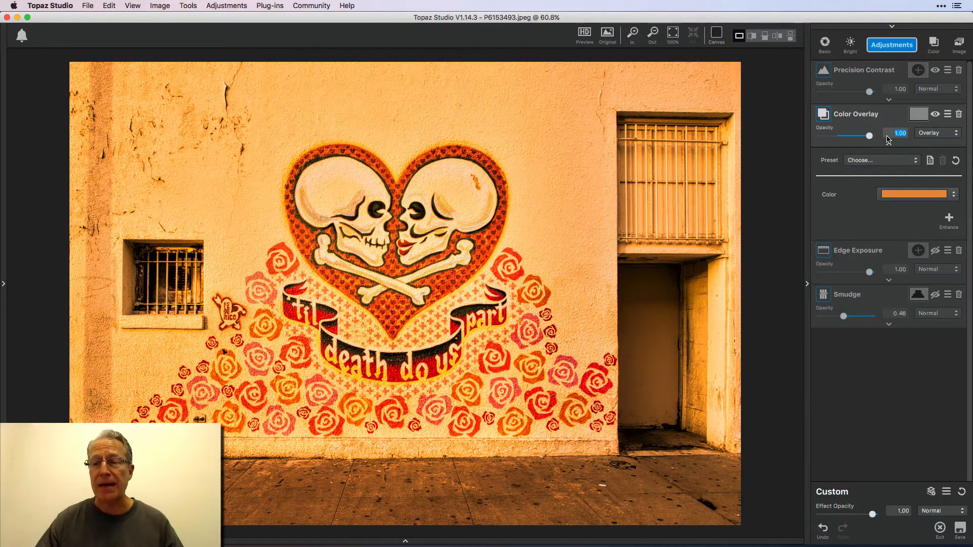
{"action": "left_click", "coordinate": [917, 196]}
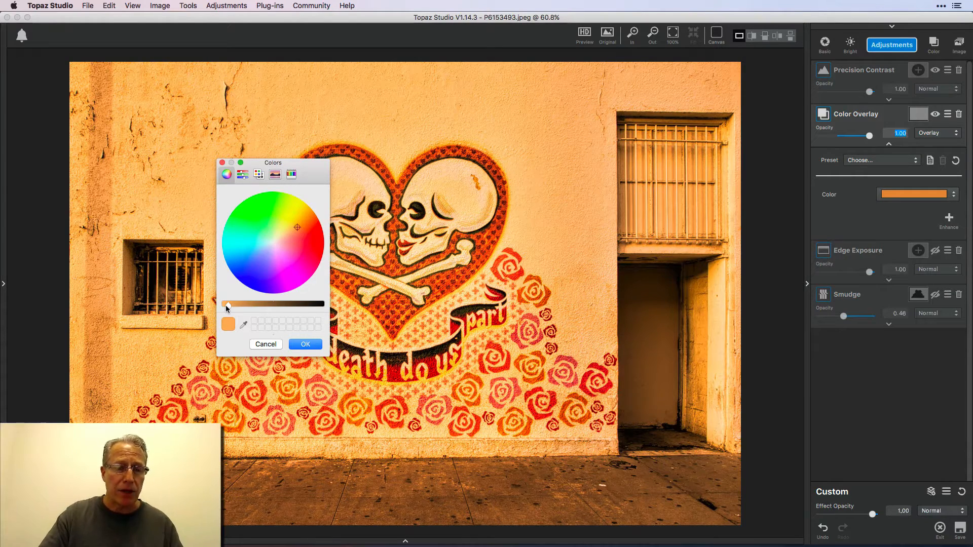
{"action": "left_click_drag", "start_coordinate": [228, 305], "coordinate": [227, 305]}
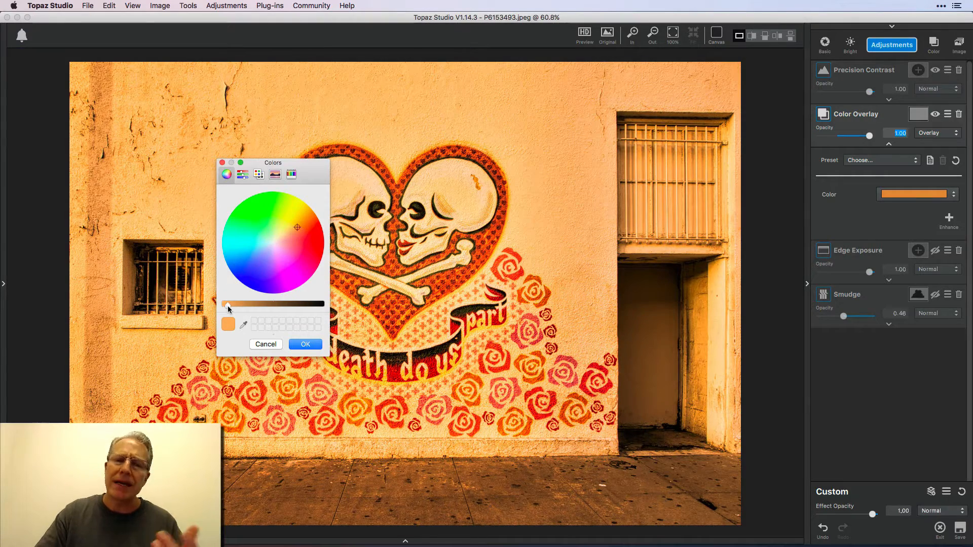
{"action": "mouse_move", "coordinate": [227, 305]}
{"action": "left_mouse_down"}
{"action": "mouse_move", "coordinate": [217, 306]}
{"action": "mouse_move", "coordinate": [336, 305]}
{"action": "mouse_move", "coordinate": [223, 305]}
{"action": "left_mouse_up"}
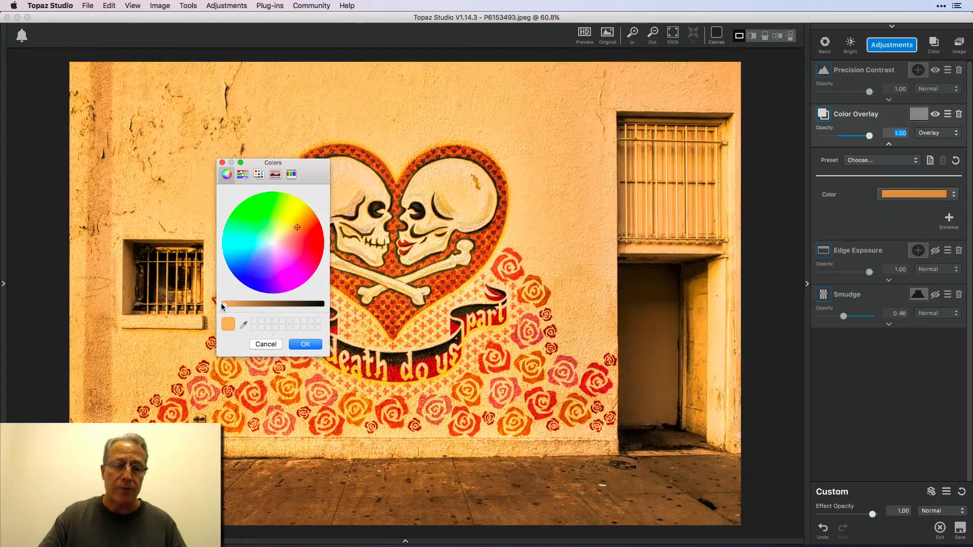
{"action": "left_click", "coordinate": [314, 344]}
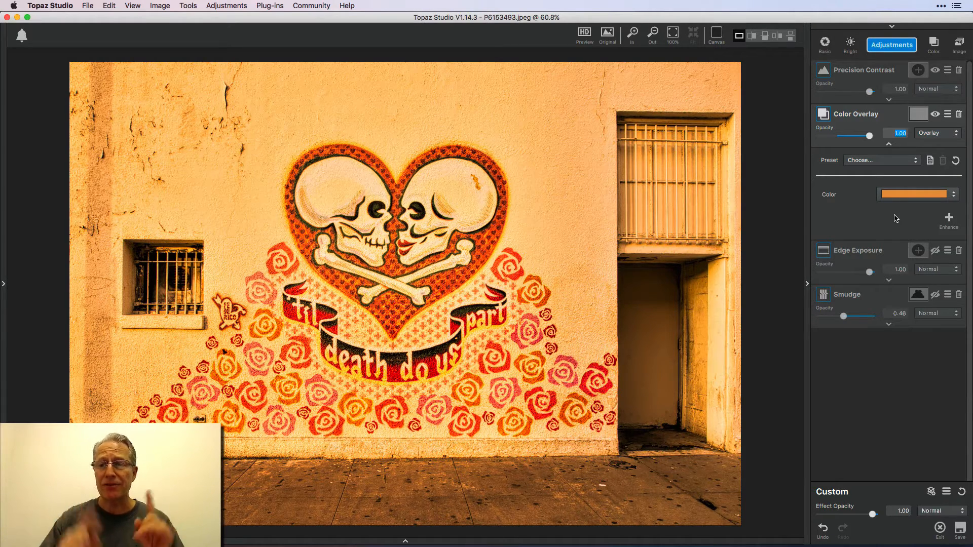
Turn on the Color Overlay mask, try it inverted, and finish mask editing with the original, non-inverted mask.
{"action": "left_click", "coordinate": [918, 114]}
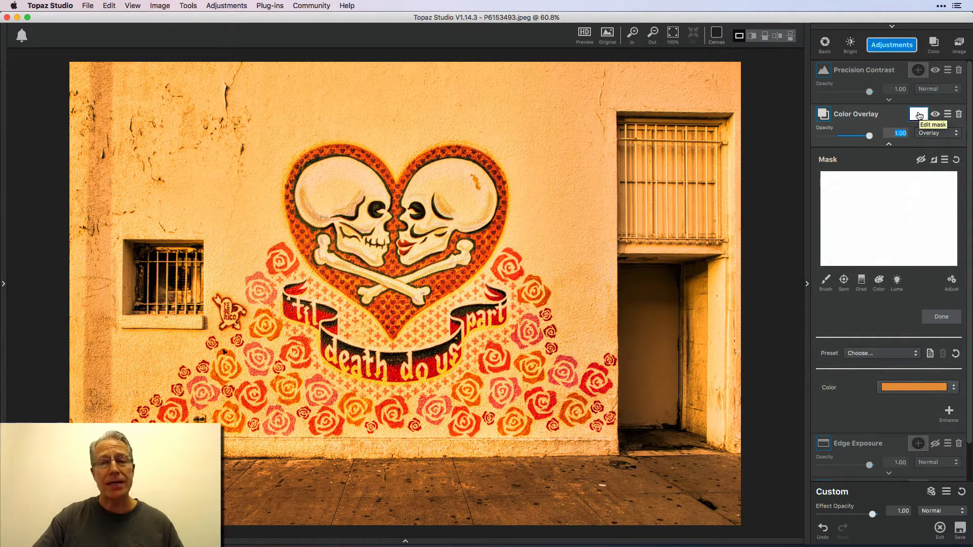
{"action": "left_click", "coordinate": [921, 160]}
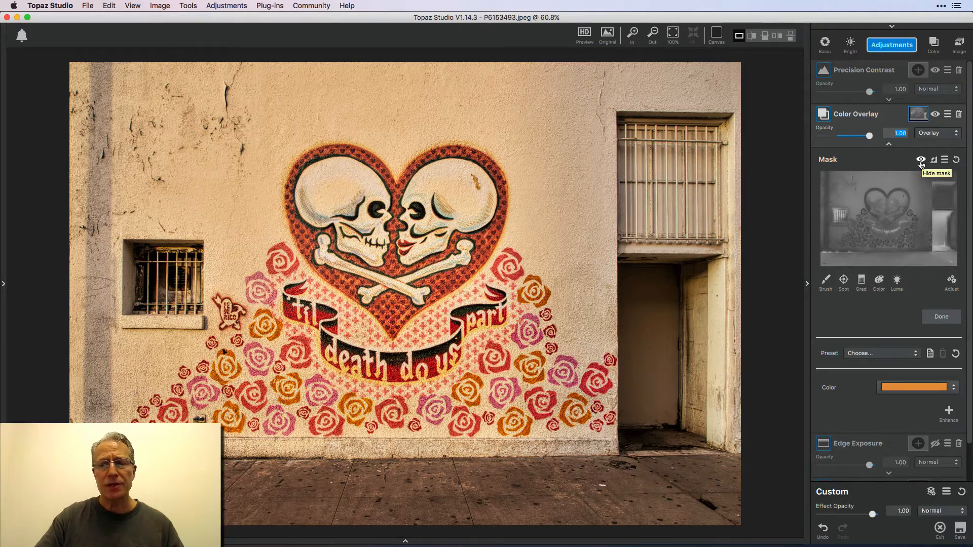
{"action": "left_click", "coordinate": [920, 160]}
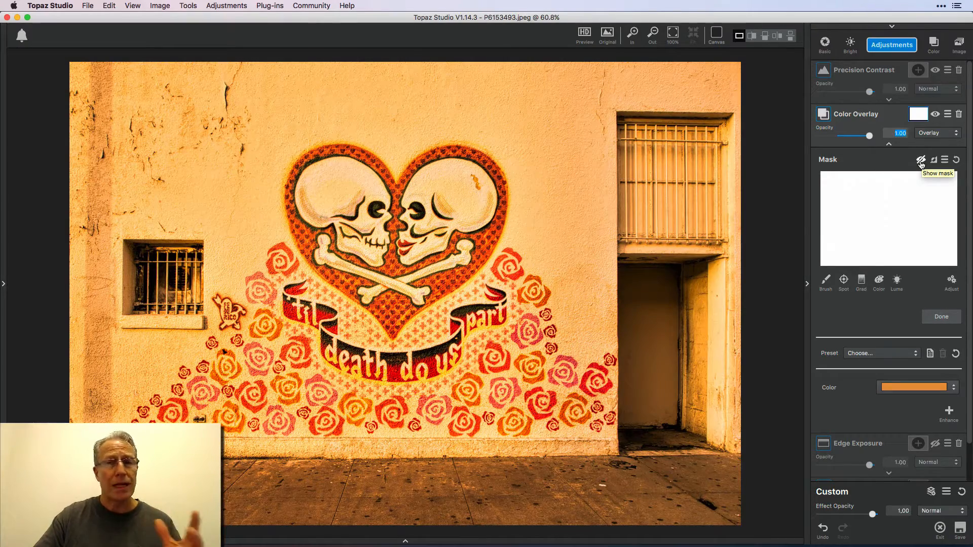
{"action": "left_click", "coordinate": [921, 160]}
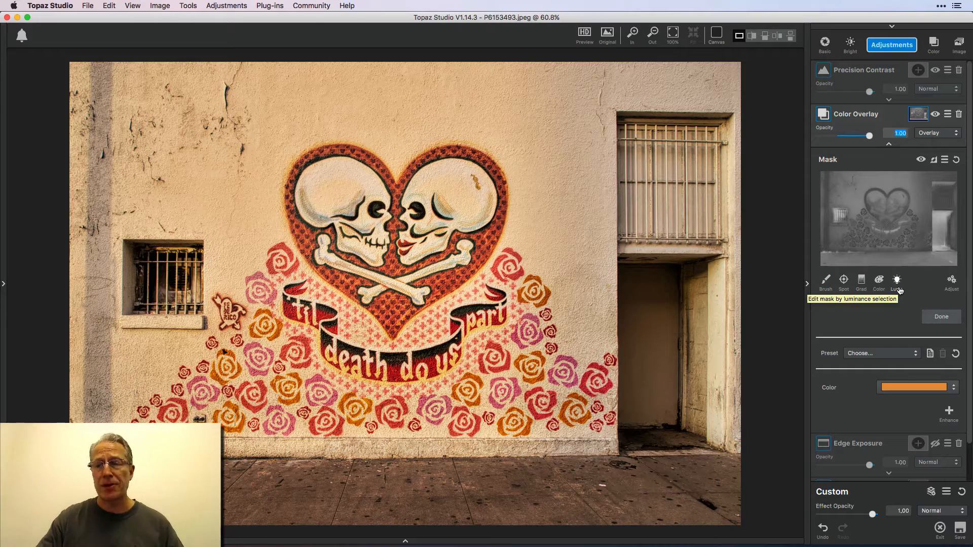
{"action": "left_click", "coordinate": [935, 161]}
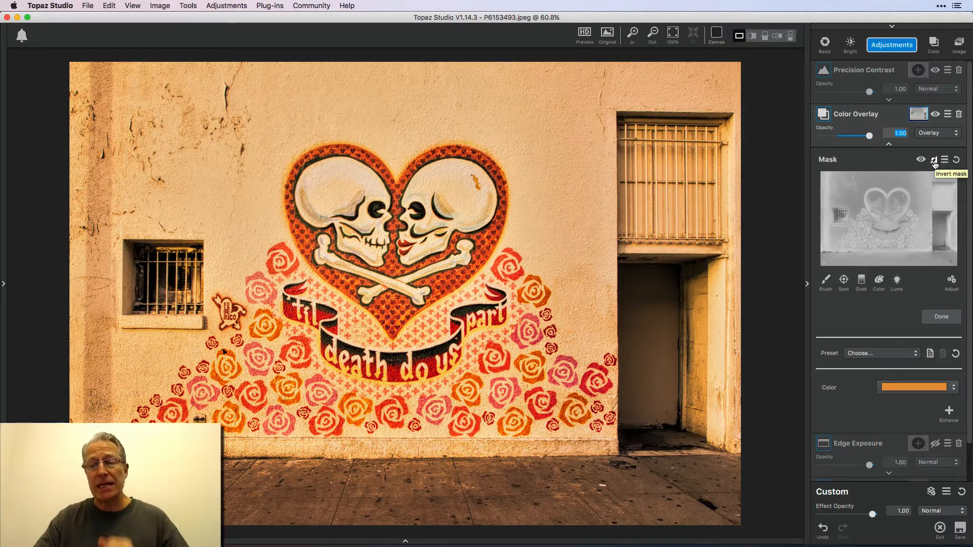
{"action": "left_click", "coordinate": [935, 161]}
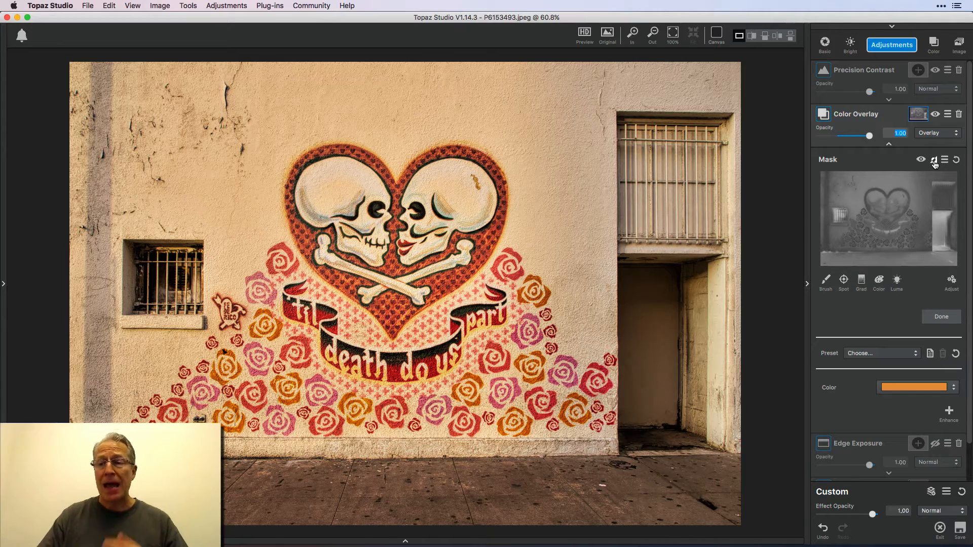
{"action": "left_click", "coordinate": [943, 318]}
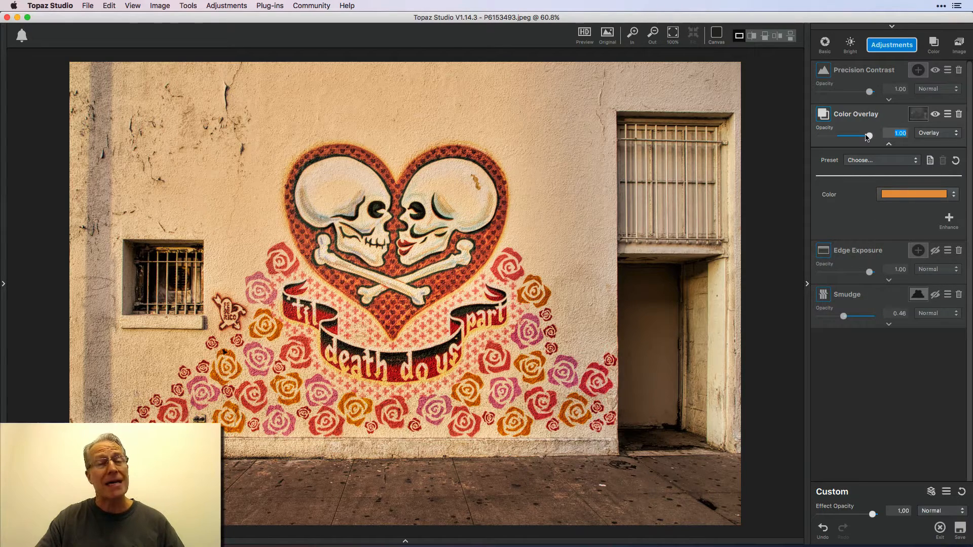
Set the Color Overlay opacity to 0.78 and collapse its settings.
{"action": "left_click_drag", "start_coordinate": [865, 137], "coordinate": [858, 136]}
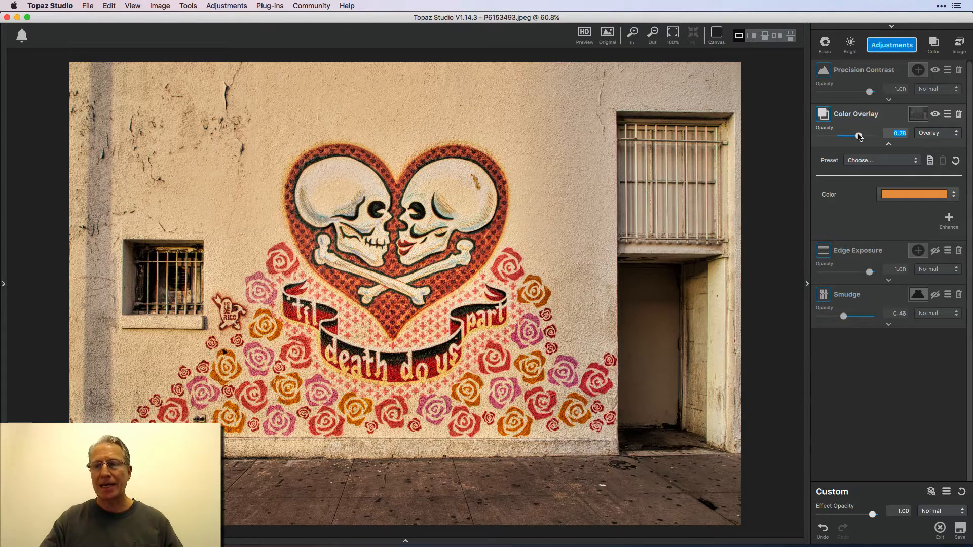
{"action": "left_click", "coordinate": [889, 145]}
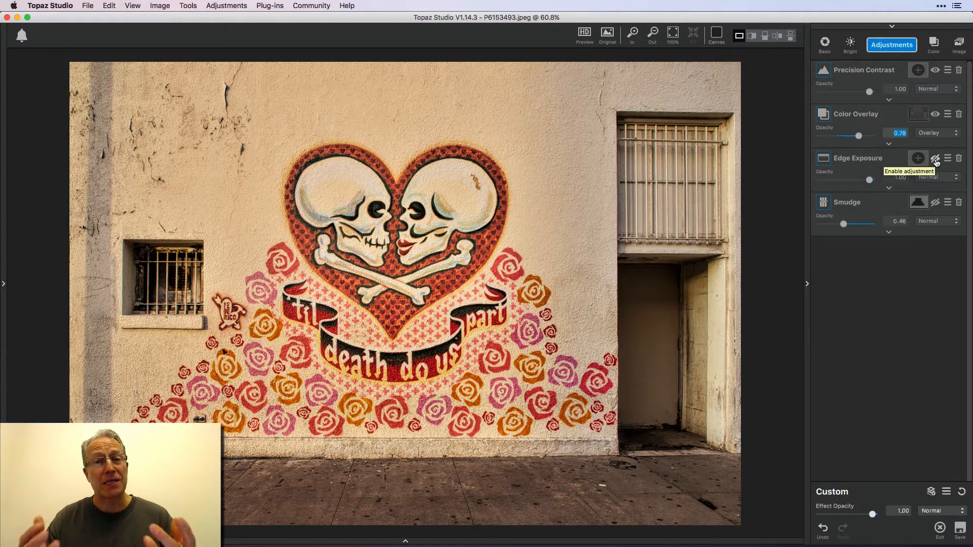
Enable the Edge Exposure adjustment and preview its presets without applying one.
{"action": "left_click", "coordinate": [935, 161]}
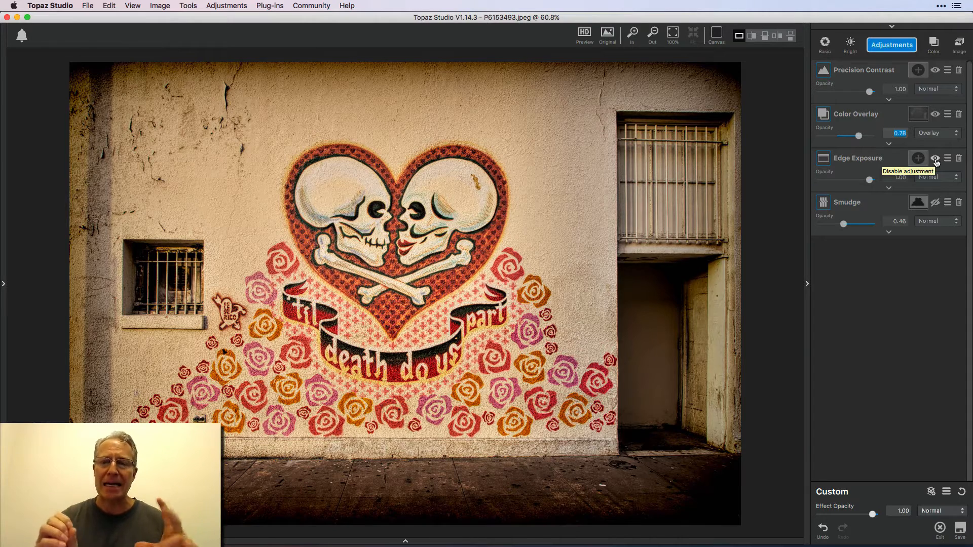
{"action": "left_click", "coordinate": [888, 188]}
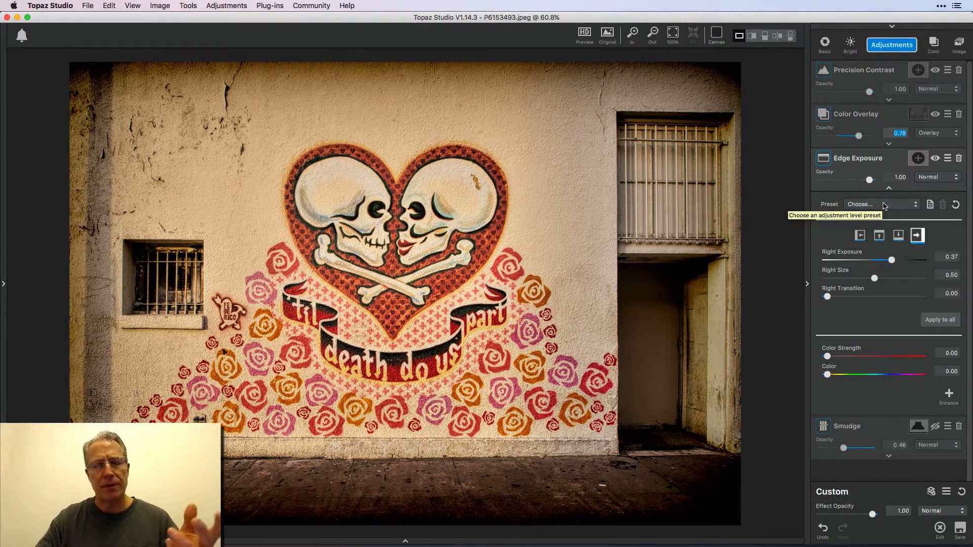
{"action": "left_click", "coordinate": [884, 205]}
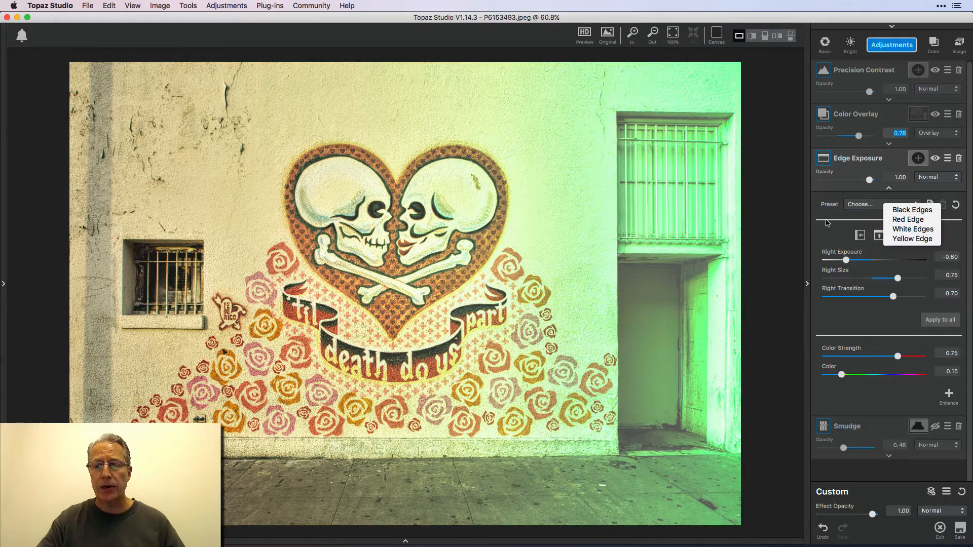
{"action": "left_click", "coordinate": [827, 221]}
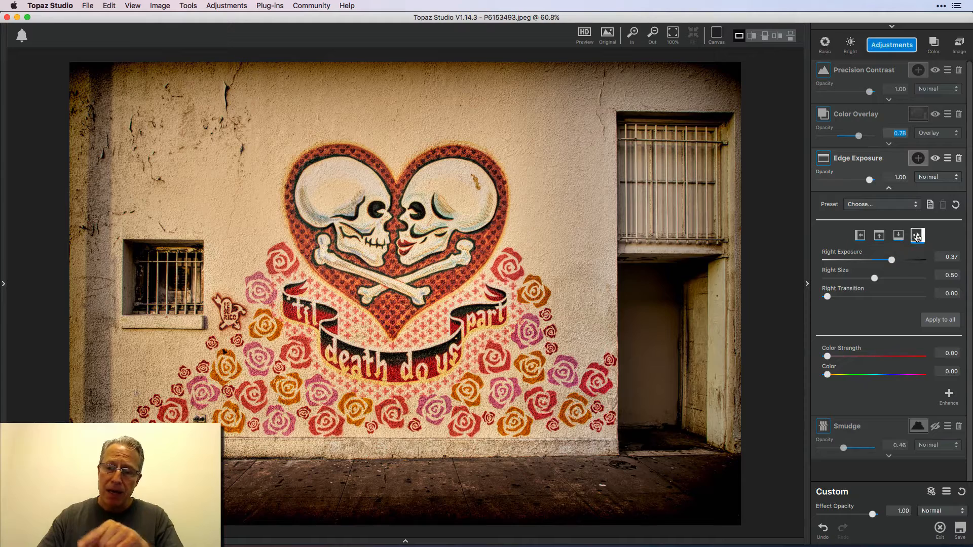
Try a left edge exposure of 0.04 in Edge Exposure and set it back to 0.36.
{"action": "left_click", "coordinate": [860, 236]}
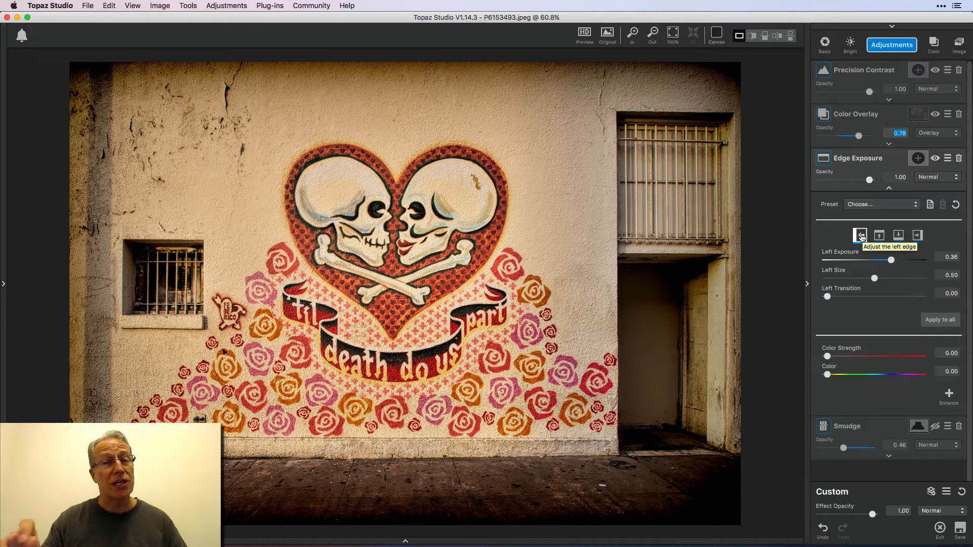
{"action": "left_click", "coordinate": [891, 261]}
{"action": "left_click_drag", "start_coordinate": [891, 261], "coordinate": [876, 262]}
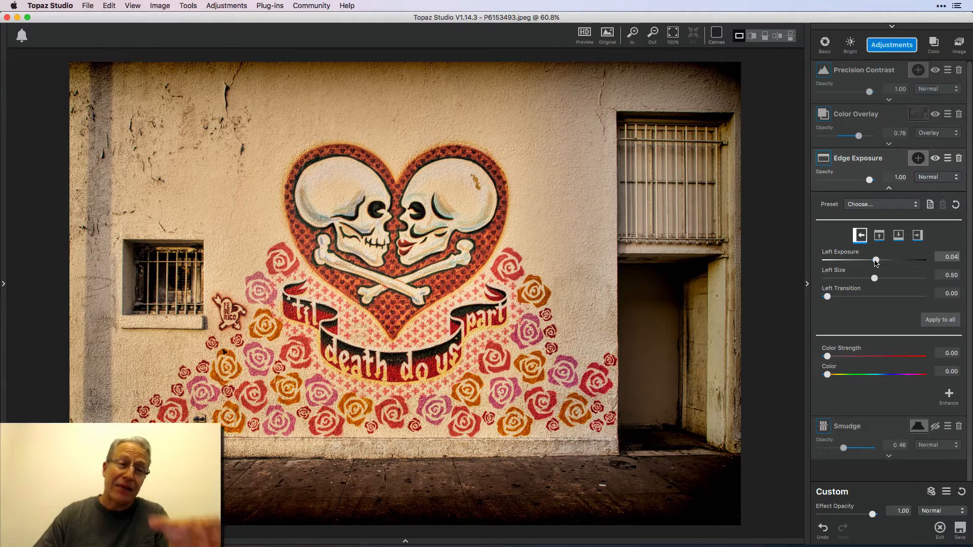
{"action": "left_click_drag", "start_coordinate": [875, 262], "coordinate": [890, 263]}
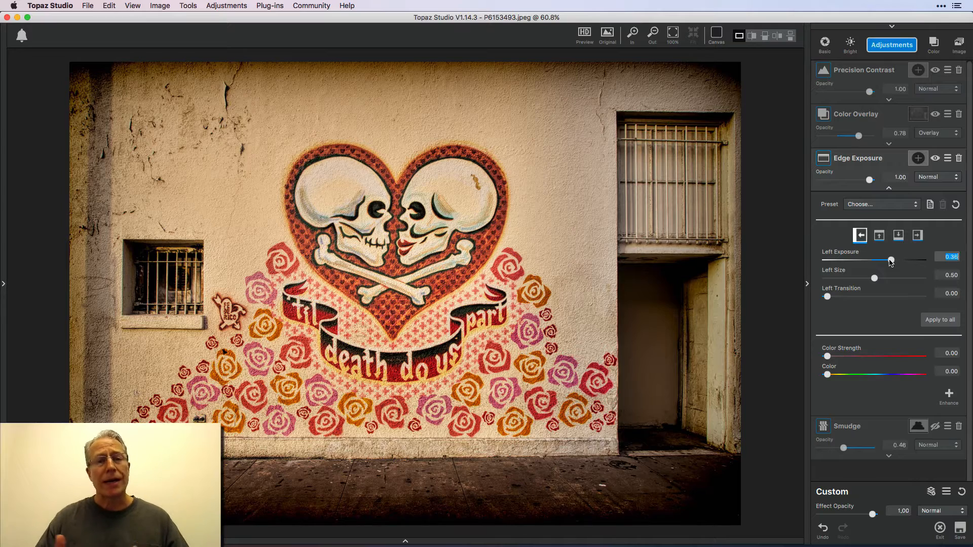
Review the top, bottom and right edge settings of the Edge Exposure adjustment.
{"action": "left_click", "coordinate": [880, 235]}
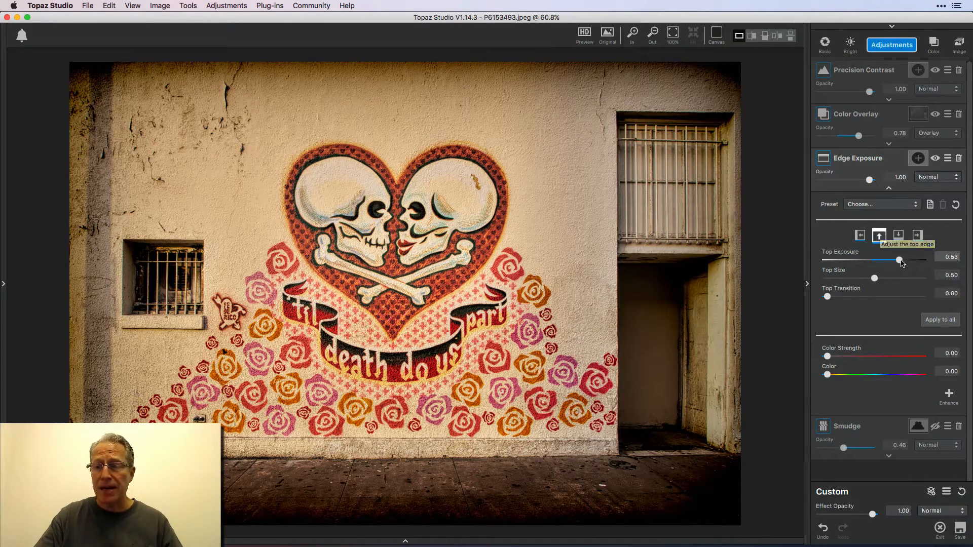
{"action": "left_click", "coordinate": [904, 239]}
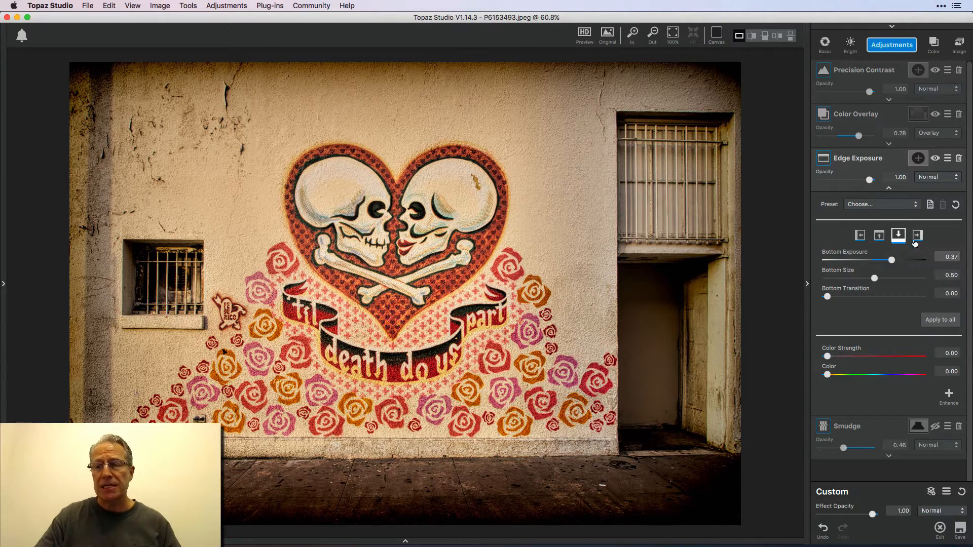
{"action": "left_click", "coordinate": [917, 237]}
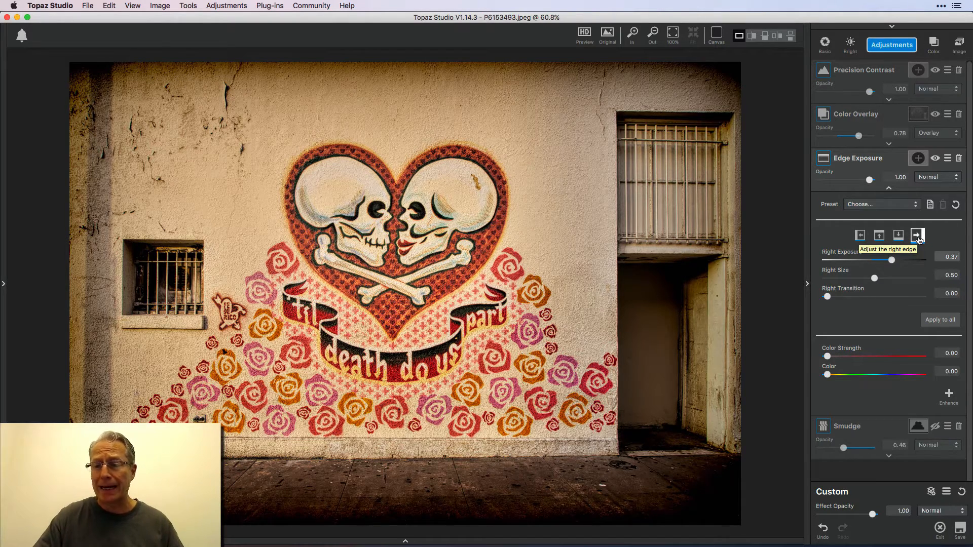
{"action": "left_click_drag", "start_coordinate": [874, 279], "coordinate": [816, 303]}
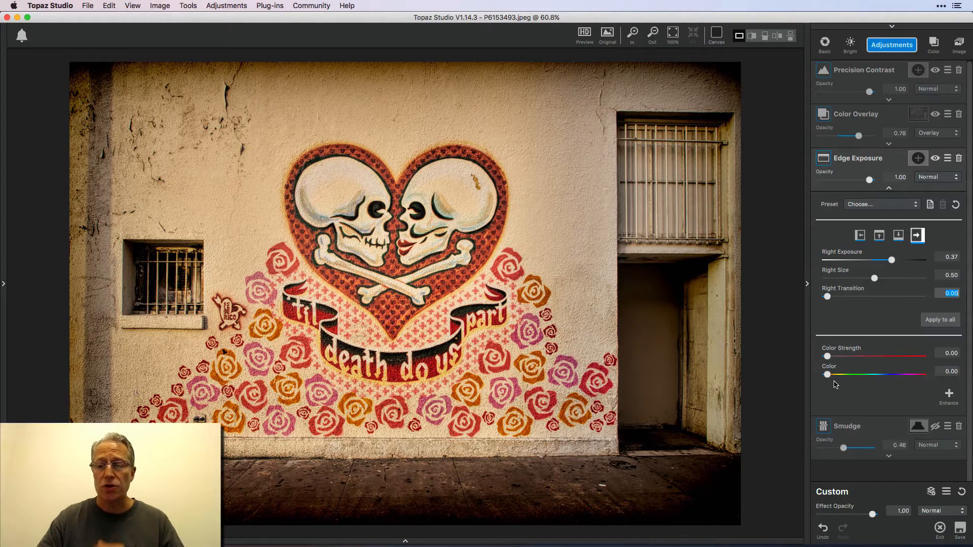
Collapse the Edge Exposure settings and compare the image with the adjustment off and on.
{"action": "left_click", "coordinate": [889, 189]}
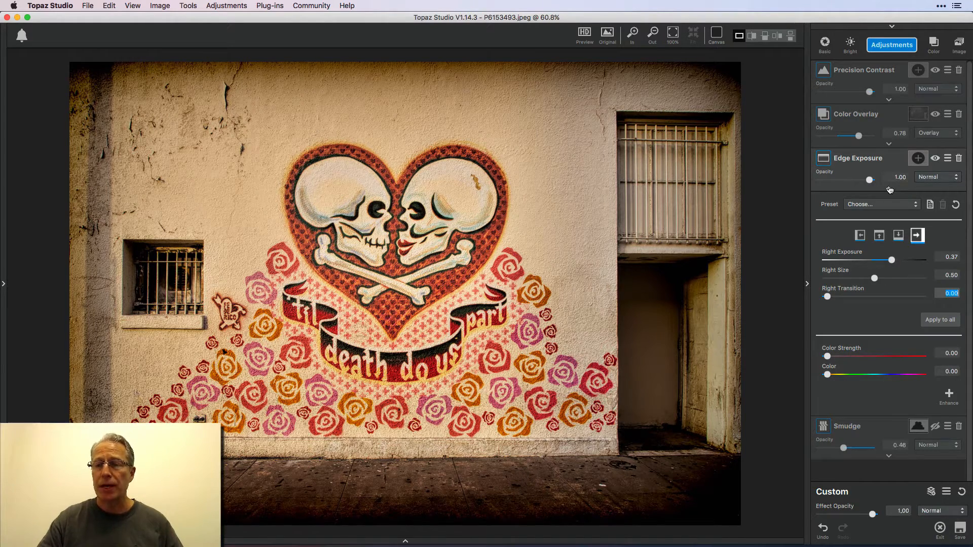
{"action": "left_click", "coordinate": [935, 159]}
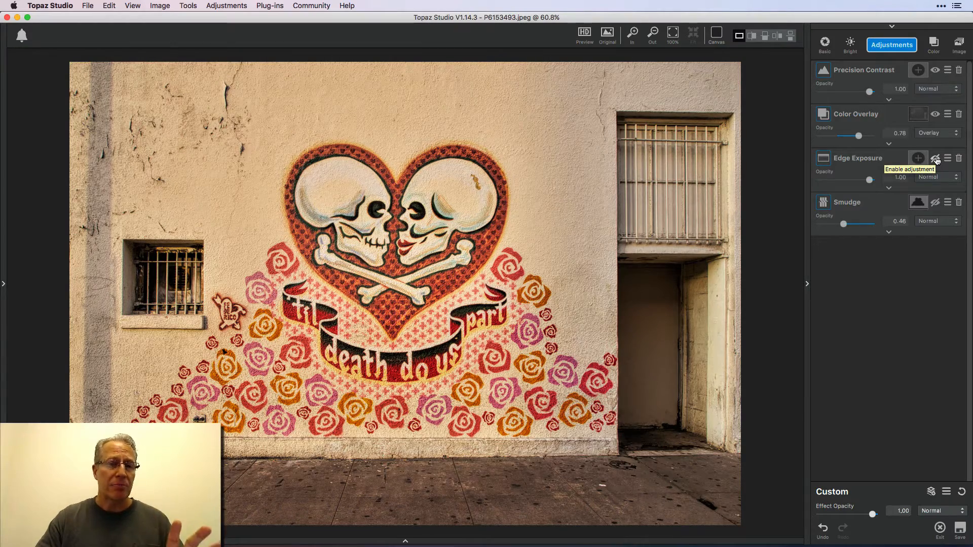
{"action": "left_click", "coordinate": [935, 159]}
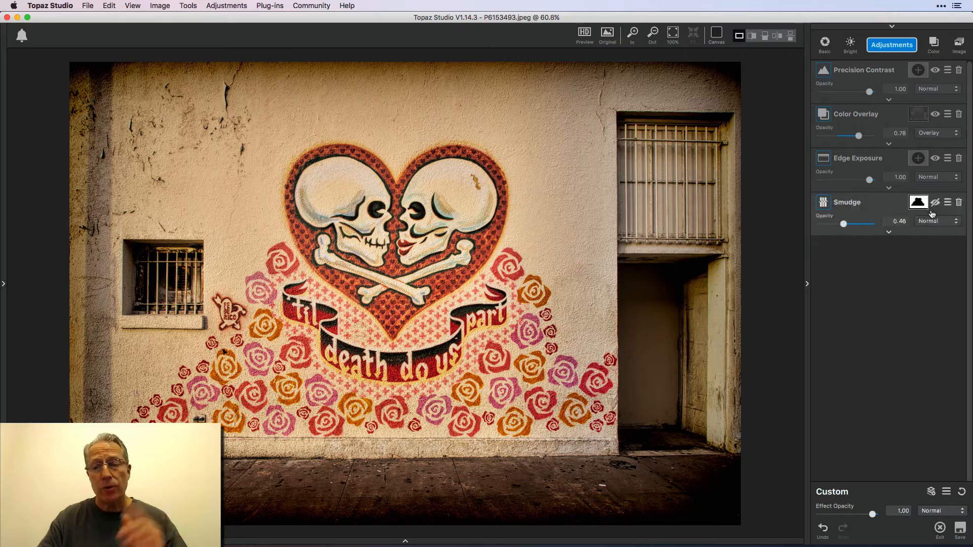
Enable the Smudge adjustment and inspect its mask and mask brush settings without painting.
{"action": "left_click", "coordinate": [935, 203]}
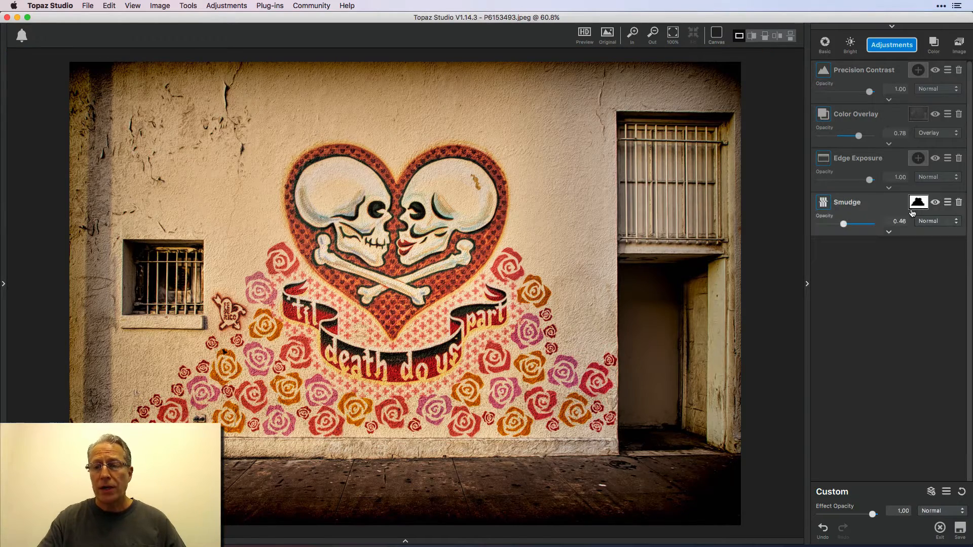
{"action": "left_click", "coordinate": [888, 233]}
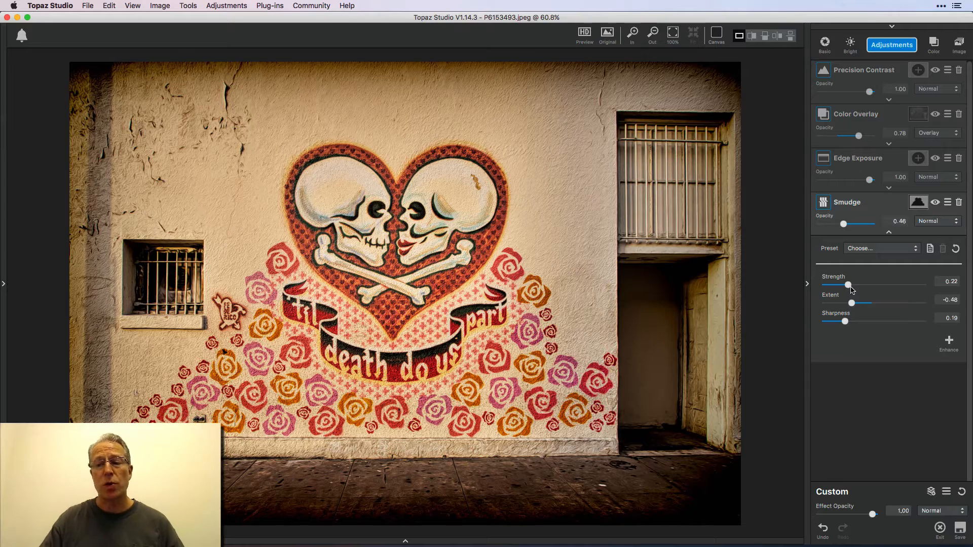
{"action": "left_click", "coordinate": [917, 202]}
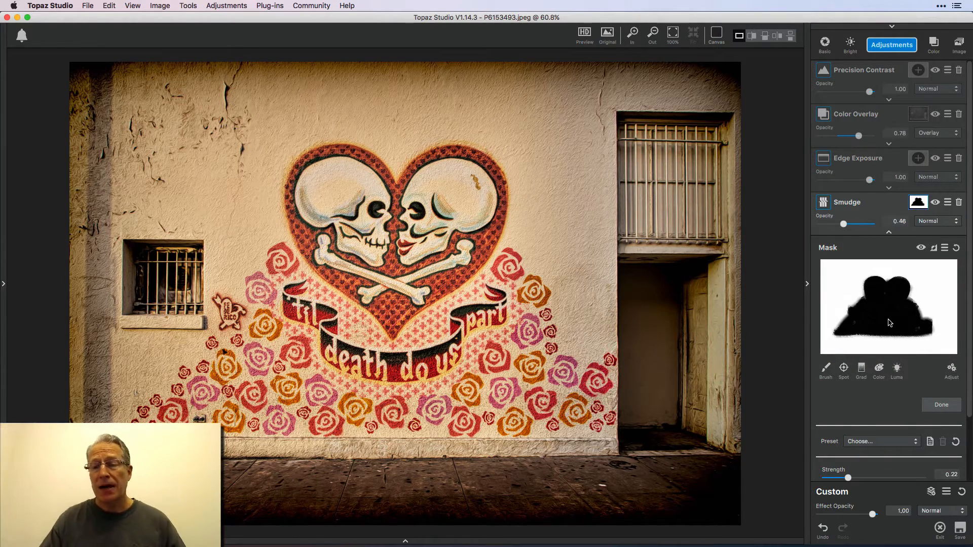
{"action": "left_click", "coordinate": [825, 367]}
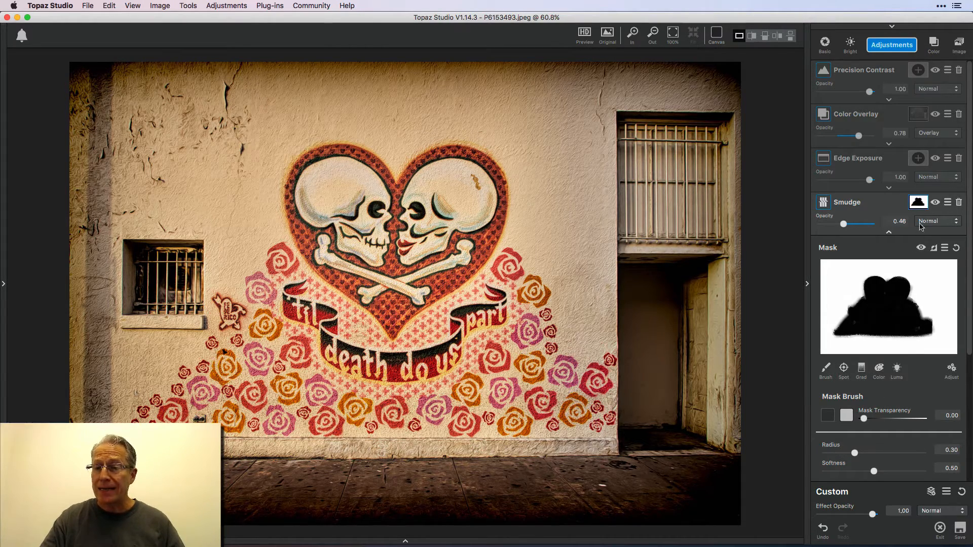
{"action": "left_click", "coordinate": [918, 203]}
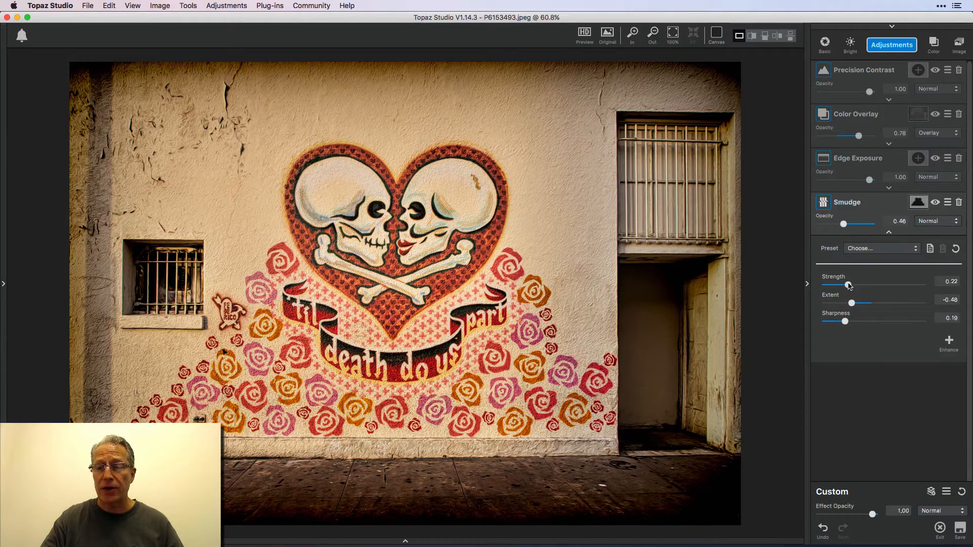
Set the Smudge strength to 0.98 and compare the image with Smudge off and on.
{"action": "left_click_drag", "start_coordinate": [847, 284], "coordinate": [919, 285]}
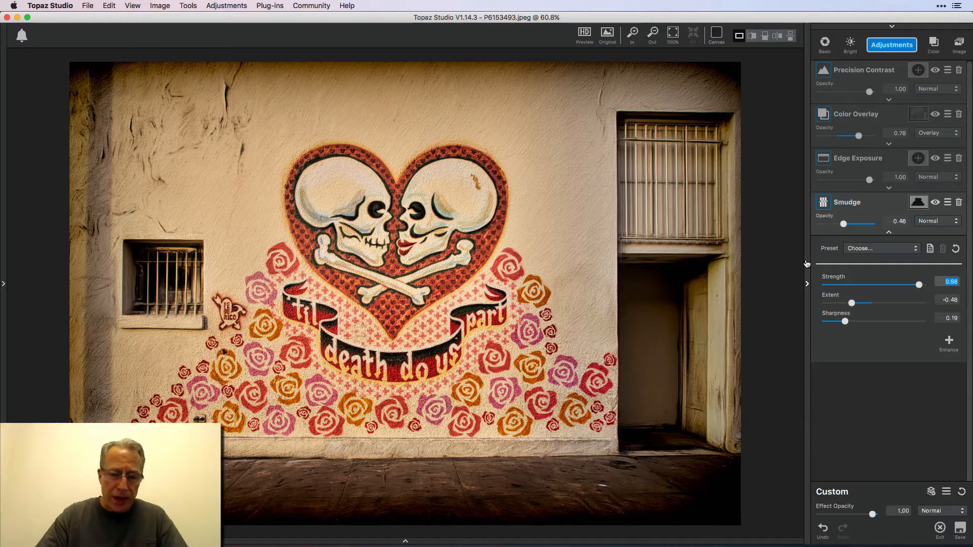
{"action": "left_click", "coordinate": [936, 202]}
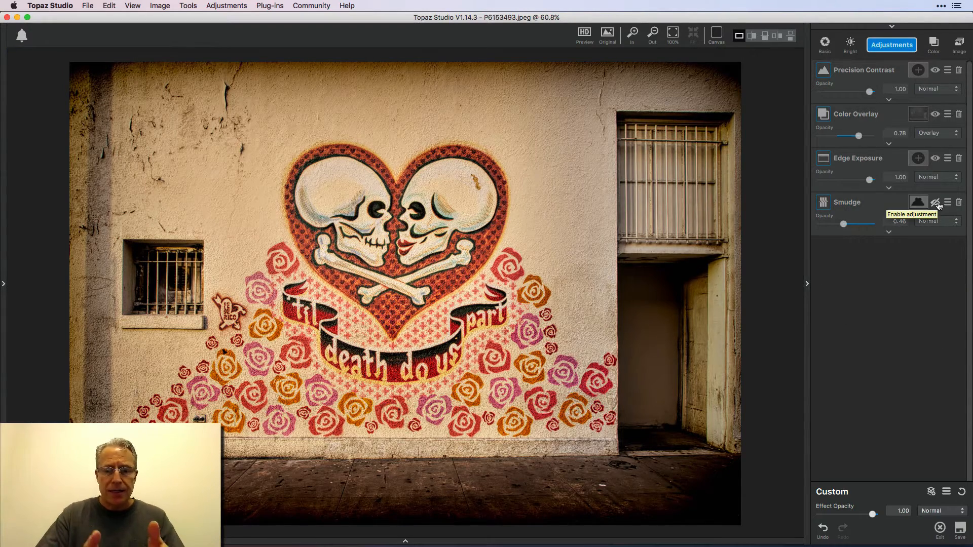
{"action": "left_click", "coordinate": [936, 203]}
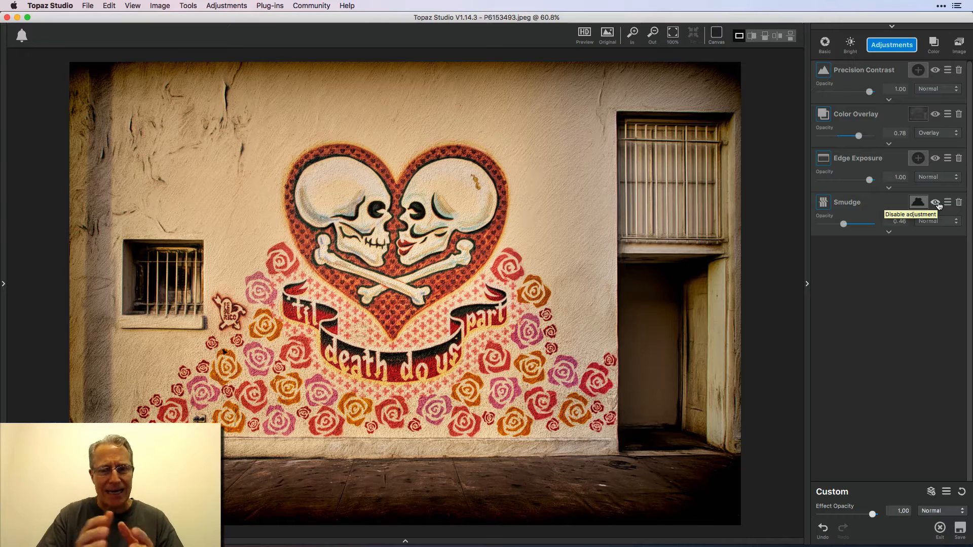
Try a Smudge extent of 1.00, set it to -0.53, and compare the image with Smudge off and on.
{"action": "left_click", "coordinate": [889, 233]}
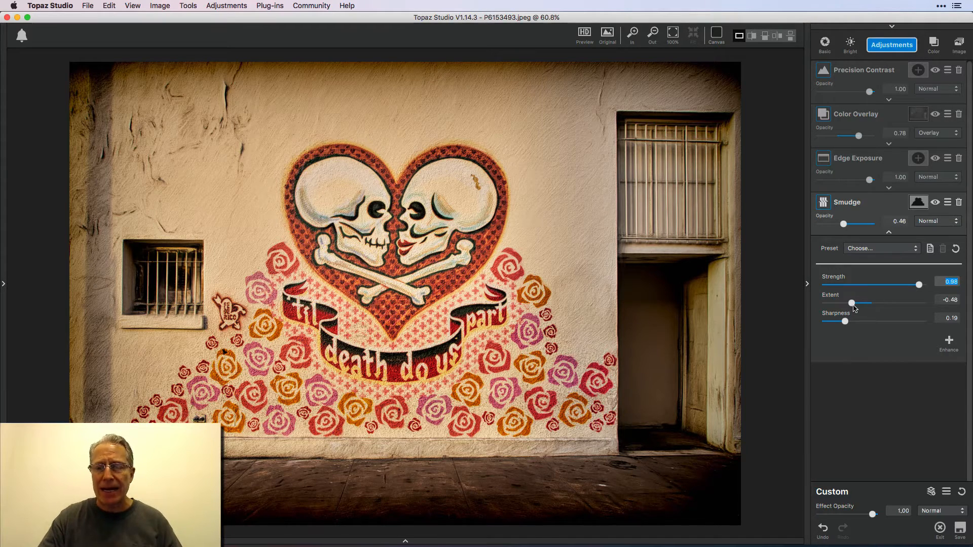
{"action": "left_click_drag", "start_coordinate": [853, 303], "coordinate": [930, 306]}
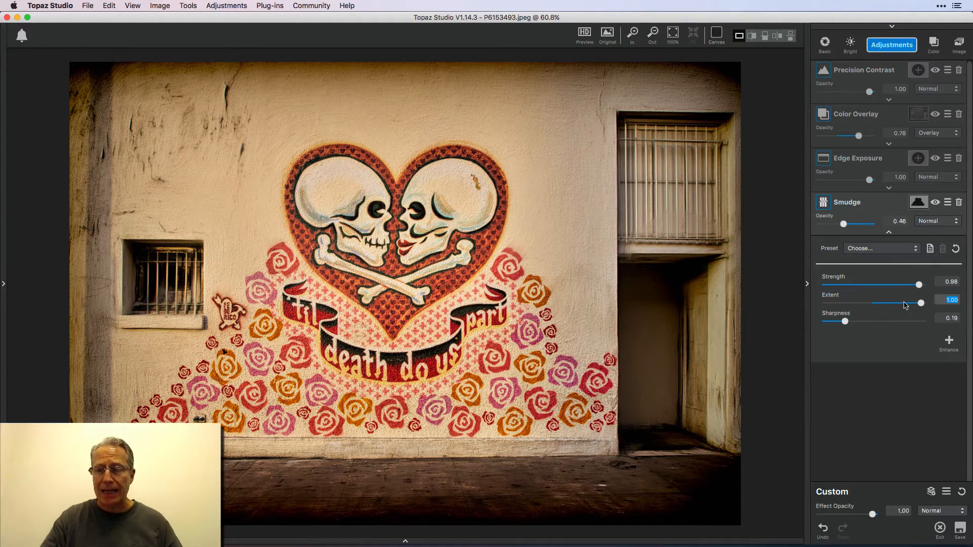
{"action": "left_click_drag", "start_coordinate": [919, 303], "coordinate": [849, 303]}
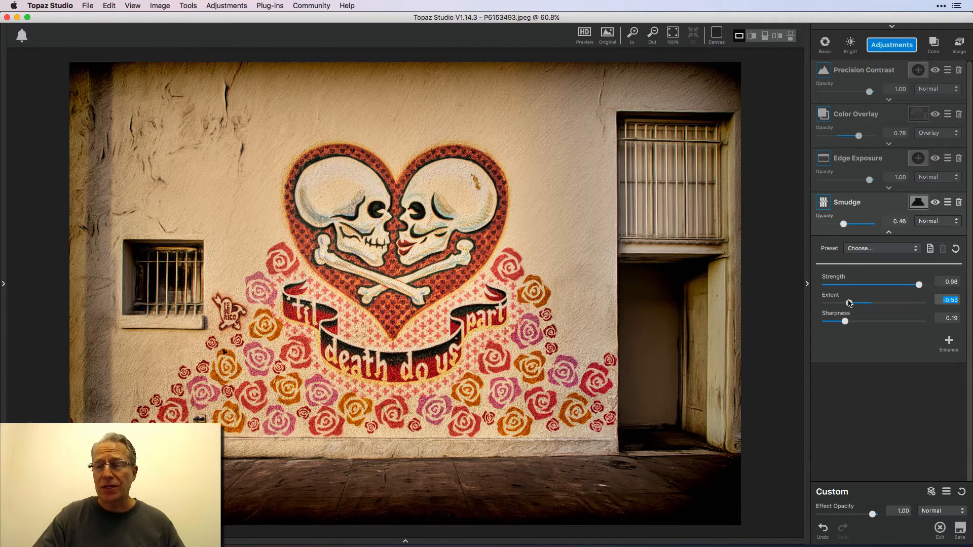
{"action": "left_click", "coordinate": [935, 202]}
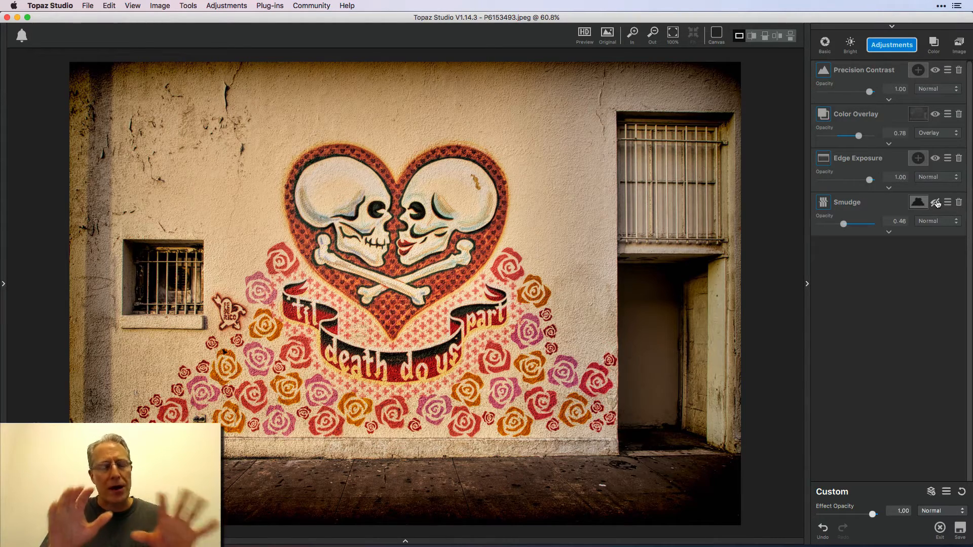
{"action": "left_click", "coordinate": [935, 202]}
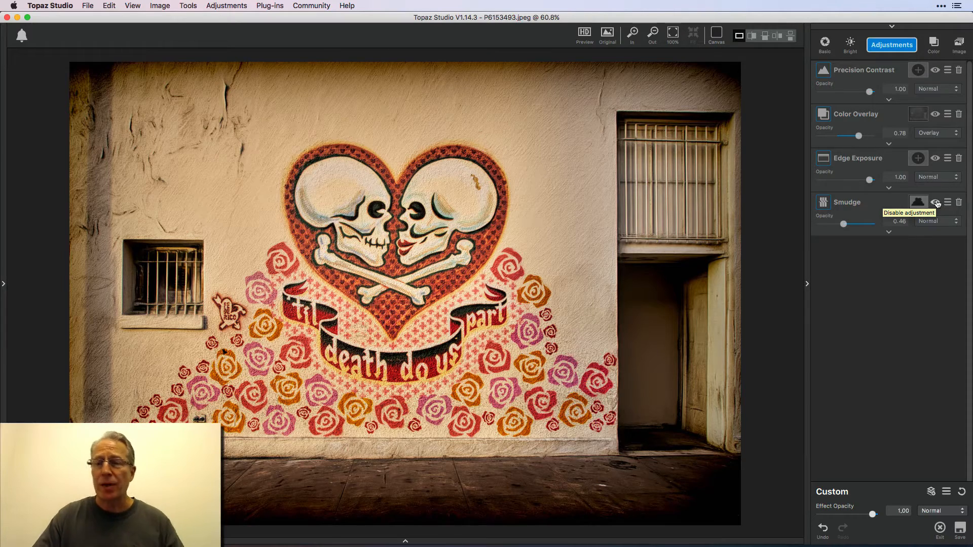
Compare the edited mural photo with the original image twice, ending on the processed view.
{"action": "left_click", "coordinate": [609, 38]}
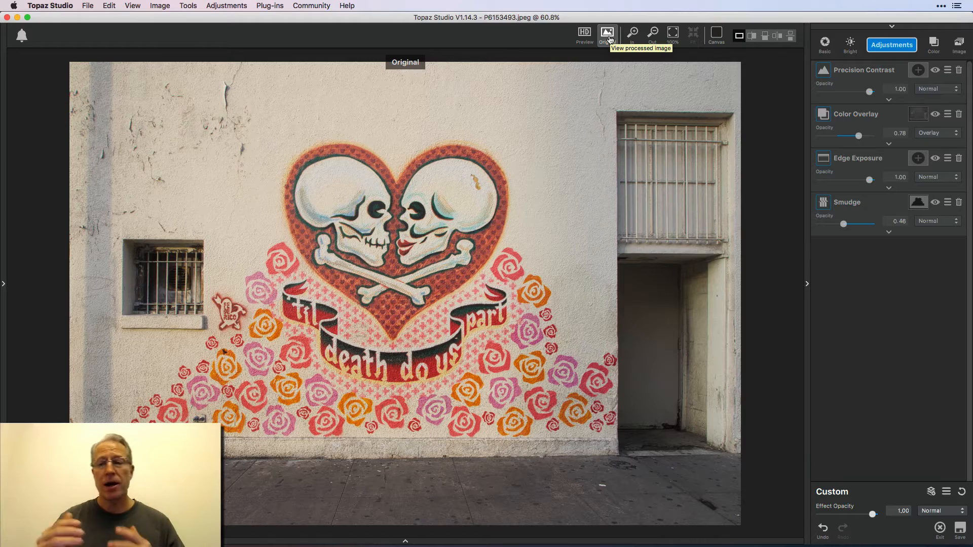
{"action": "left_click", "coordinate": [608, 36]}
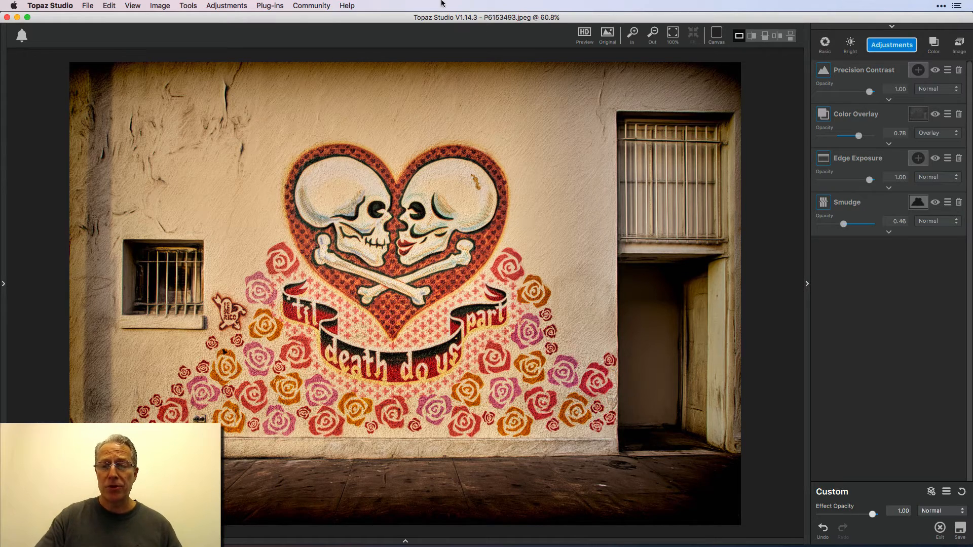
{"action": "left_click", "coordinate": [609, 40]}
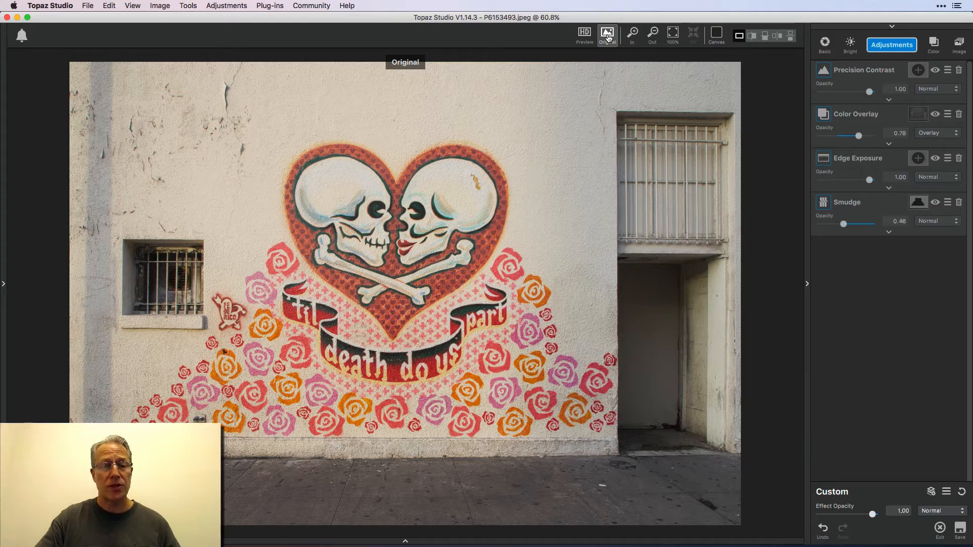
{"action": "left_click", "coordinate": [609, 38]}
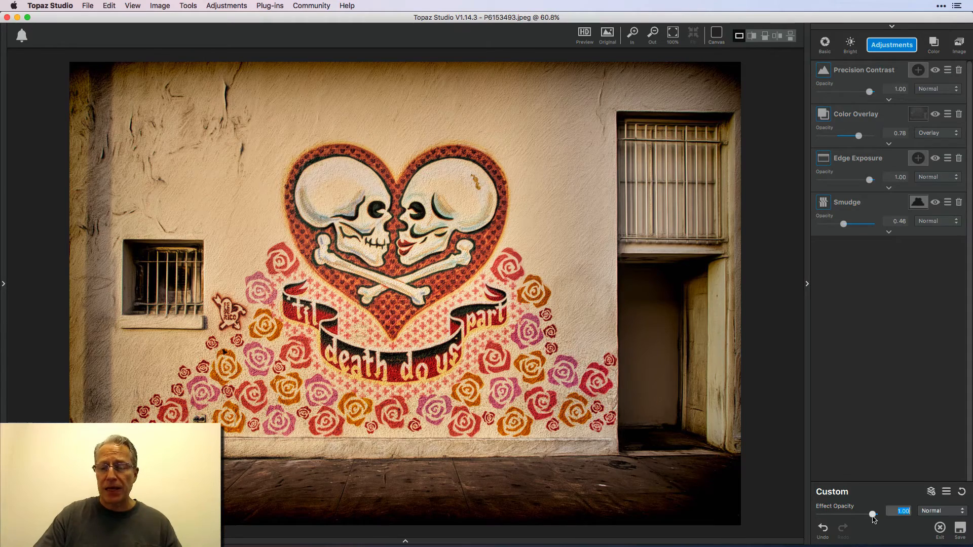
Try the overall effect opacity at 0.00 and 1.00, and set it to 0.93.
{"action": "left_click_drag", "start_coordinate": [873, 517], "coordinate": [800, 515]}
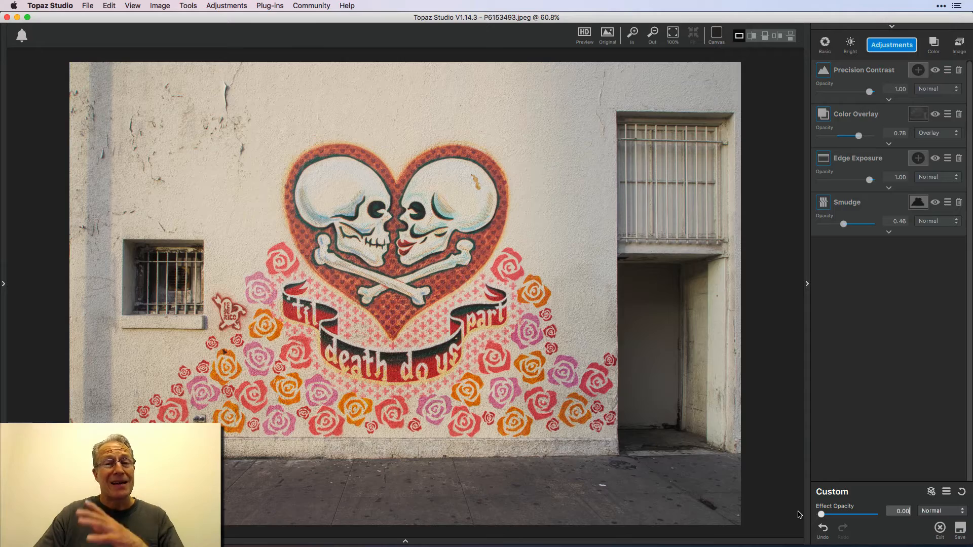
{"action": "left_click_drag", "start_coordinate": [821, 514], "coordinate": [872, 515]}
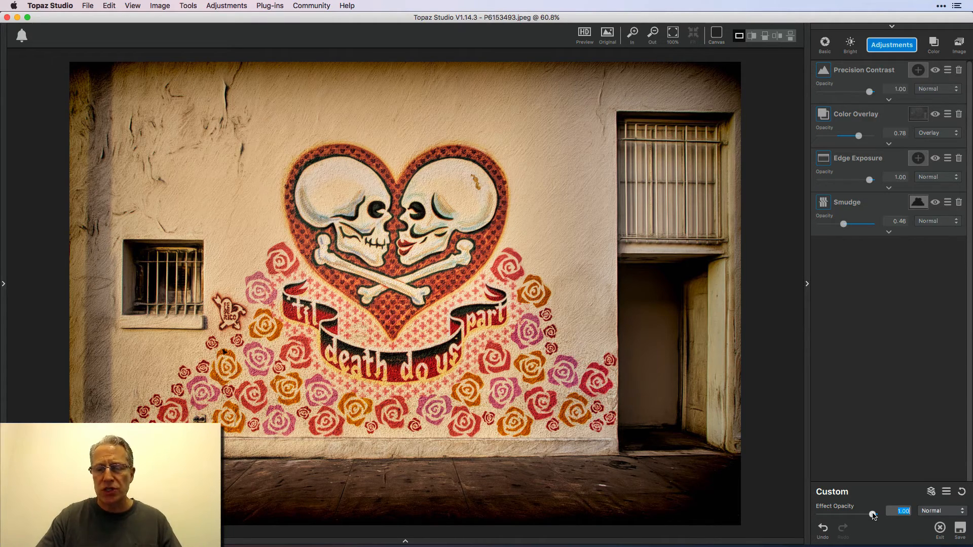
{"action": "left_click_drag", "start_coordinate": [872, 515], "coordinate": [863, 516]}
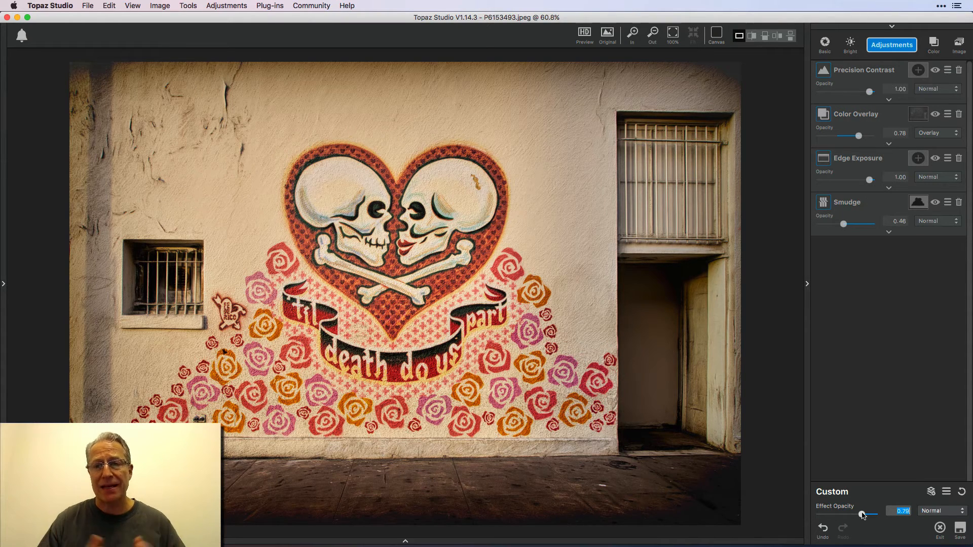
{"action": "left_click_drag", "start_coordinate": [863, 514], "coordinate": [871, 516]}
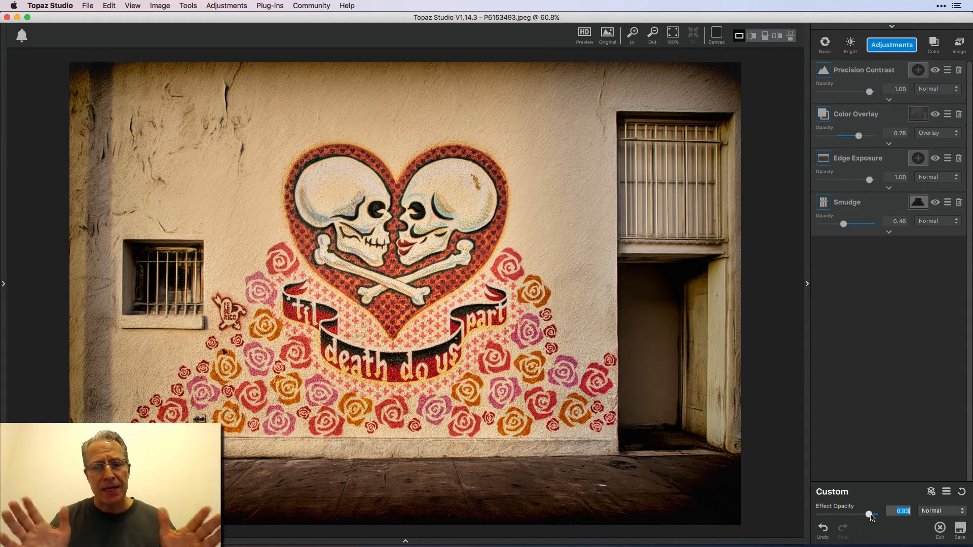